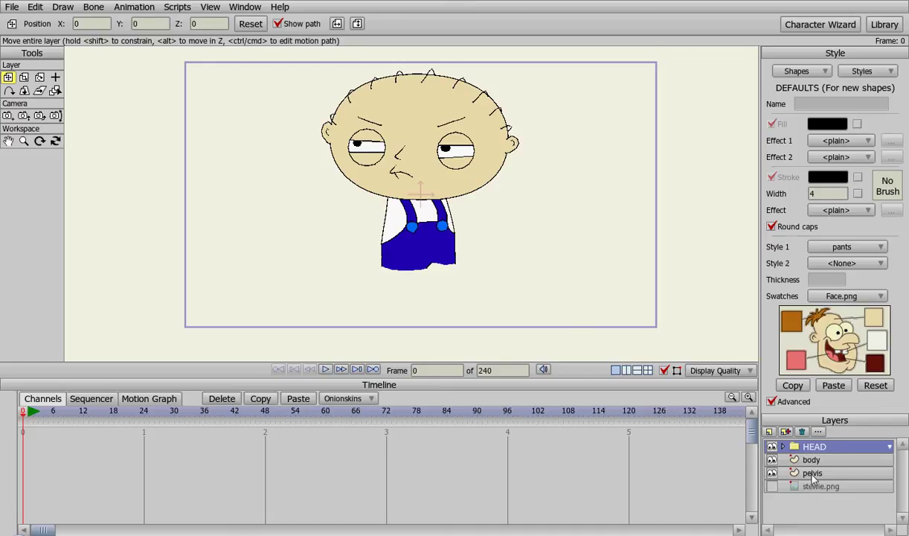
Step: Turn on the stewie.png reference layer and zoom in on the character's legs
click(774, 485)
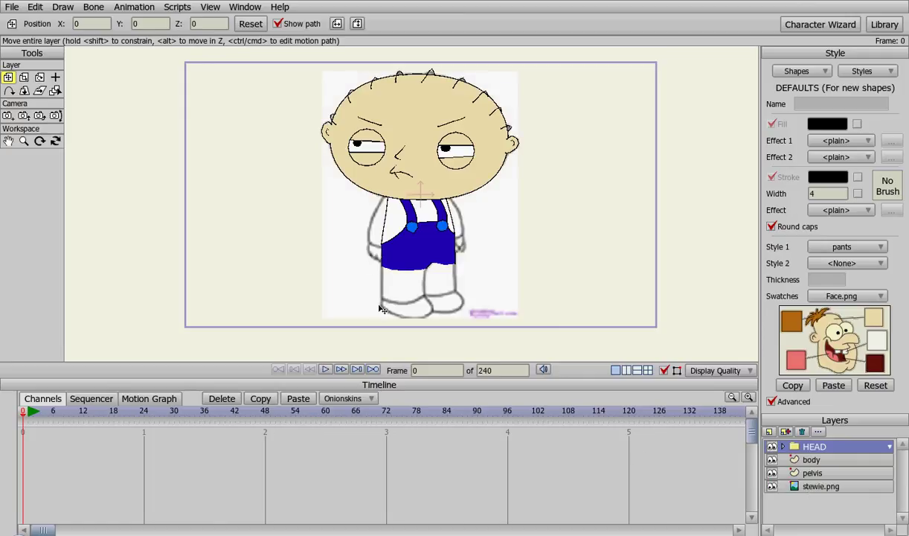
scroll(442, 275, up, 5)
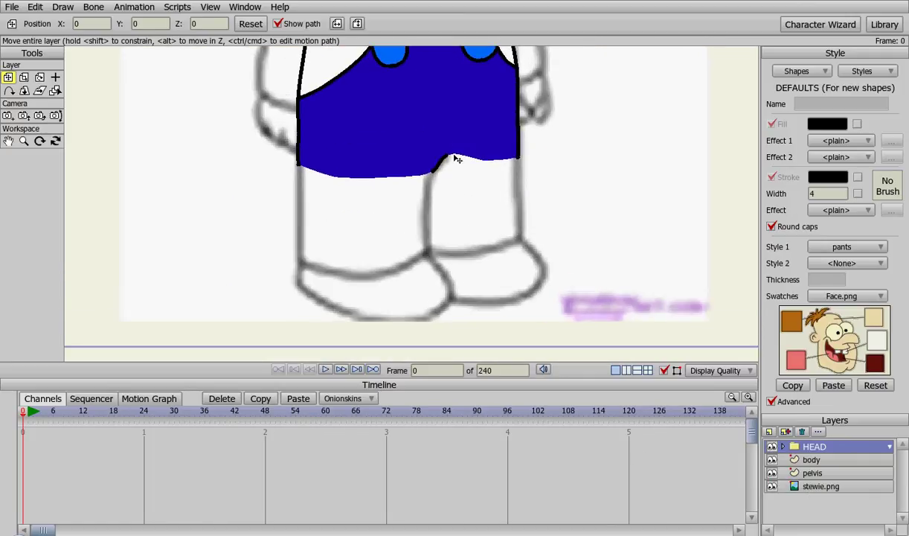
Step: Create a new vector layer and name it 'leg'
click(769, 431)
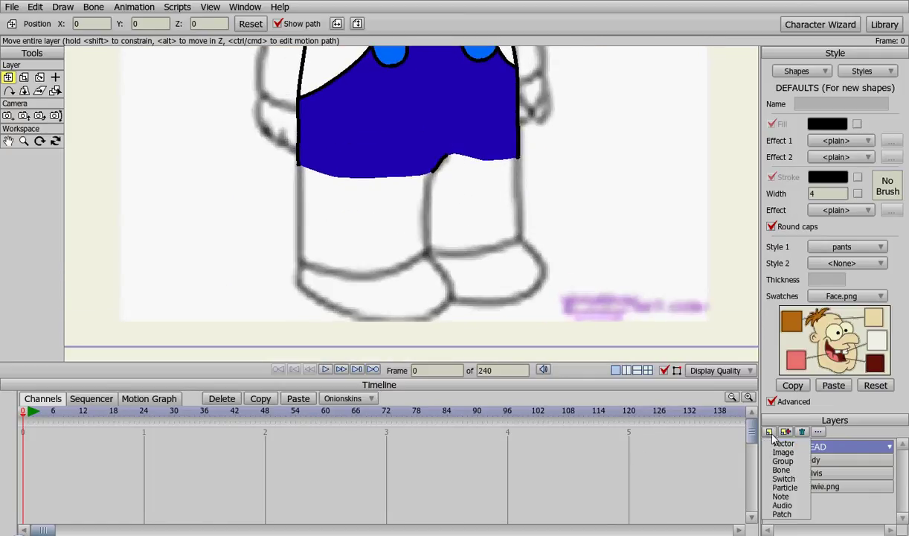
click(750, 422)
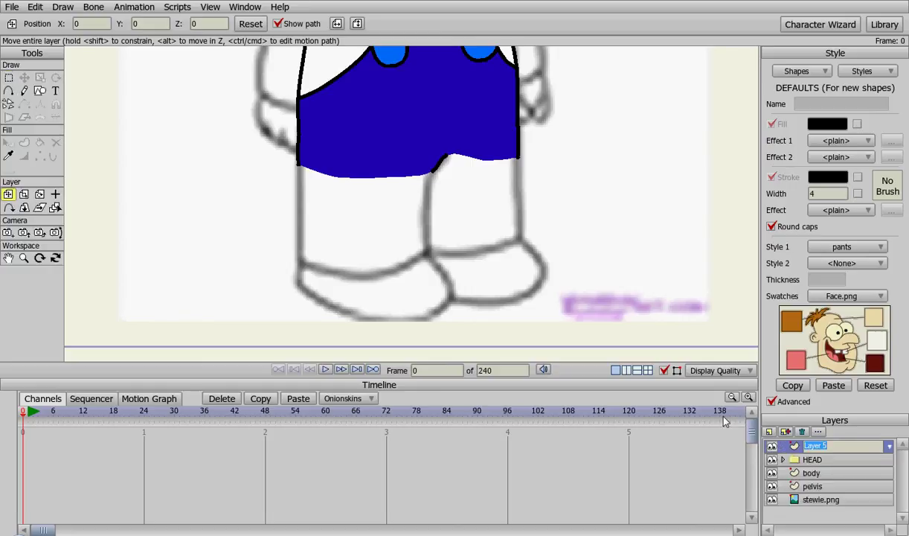
text(leg)
key(Return)
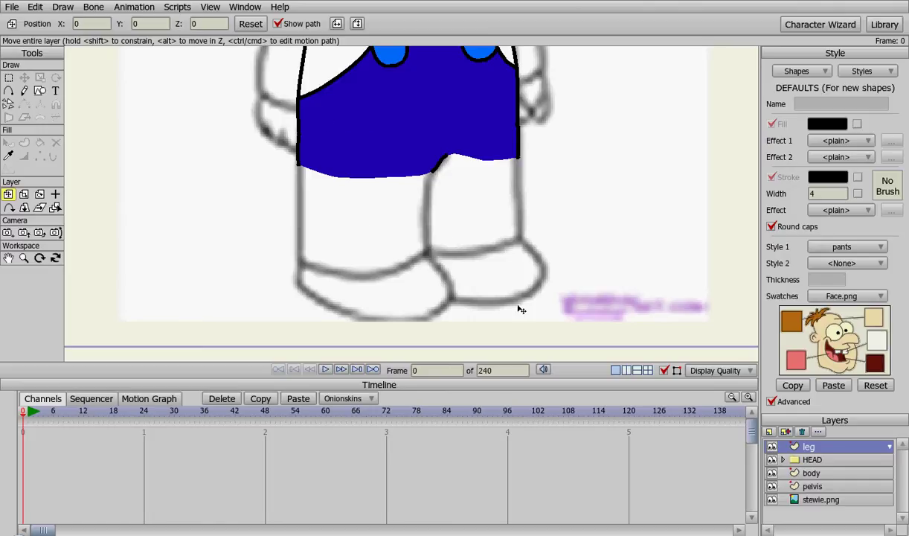
Step: Hide the body, pelvis and HEAD layers, then zoom back in on the legs
click(771, 473)
click(772, 485)
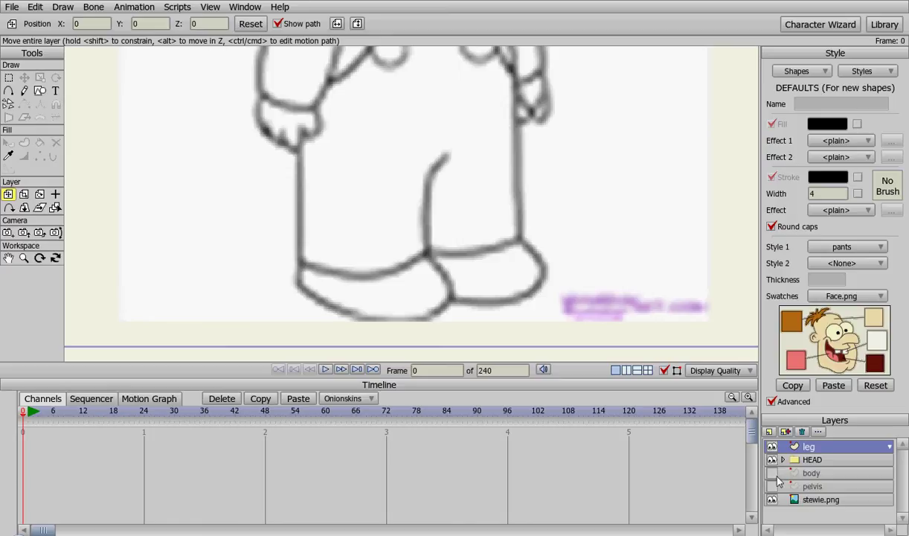
click(772, 459)
scroll(412, 168, down, 5)
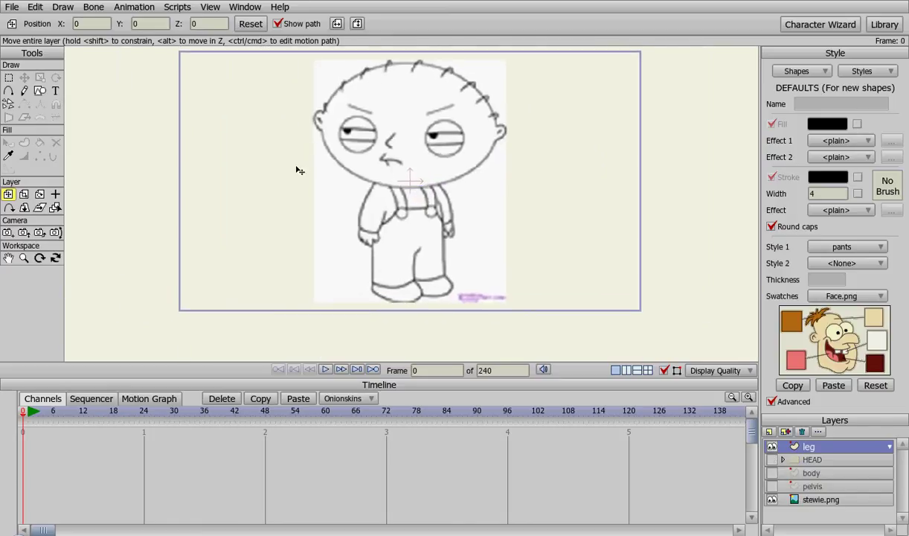
scroll(424, 265, up, 5)
scroll(456, 125, up, 4)
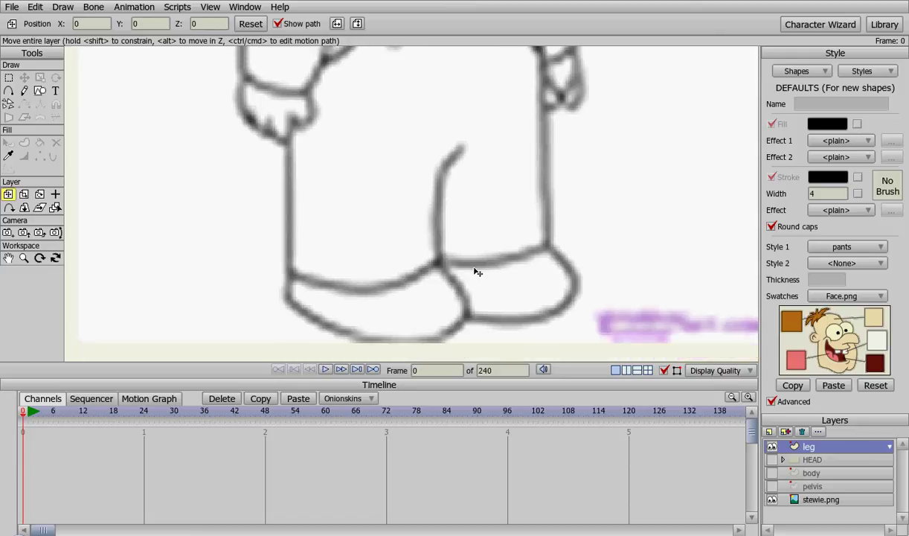
Step: Draw a rectangle over the front leg and adjust its bottom corners to the hem
click(39, 90)
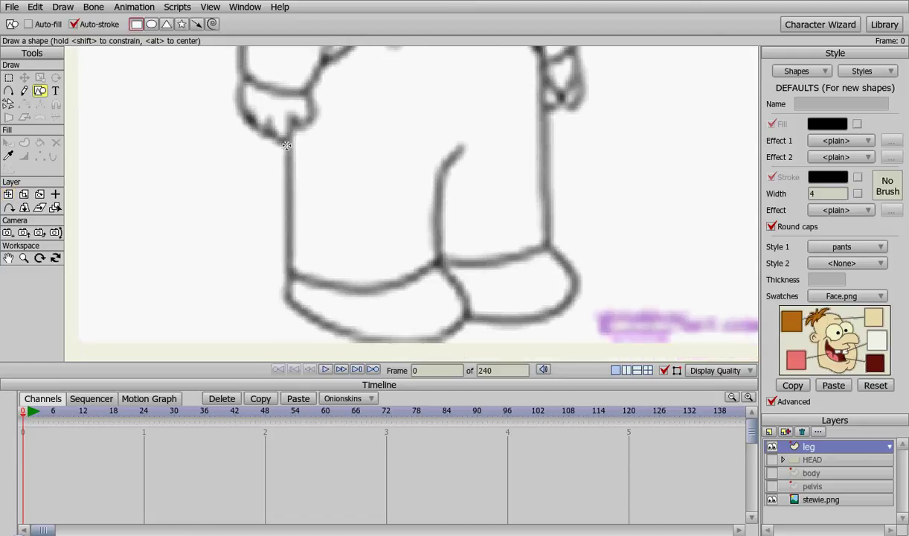
mouse_move(289, 143)
mouse_down()
mouse_move(444, 203)
mouse_move(436, 274)
mouse_move(438, 265)
mouse_up()
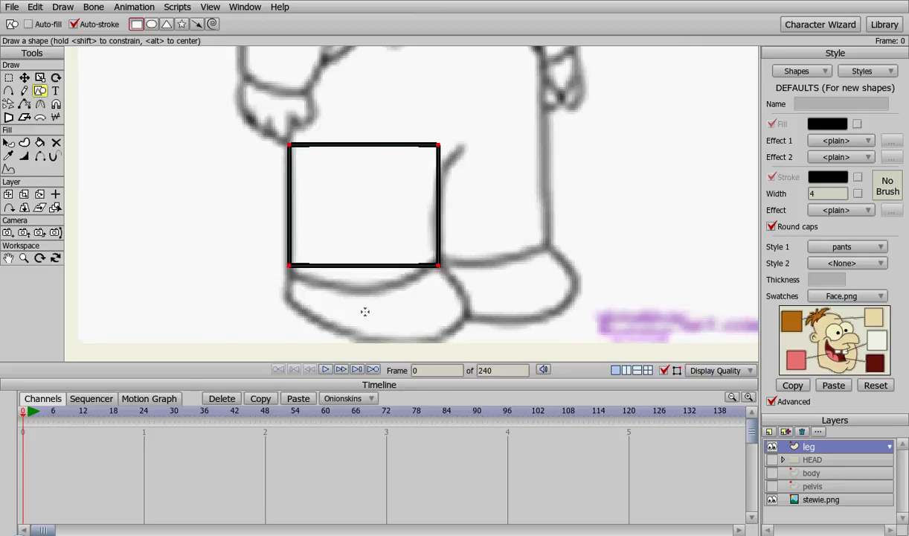
key(t)
click(439, 266)
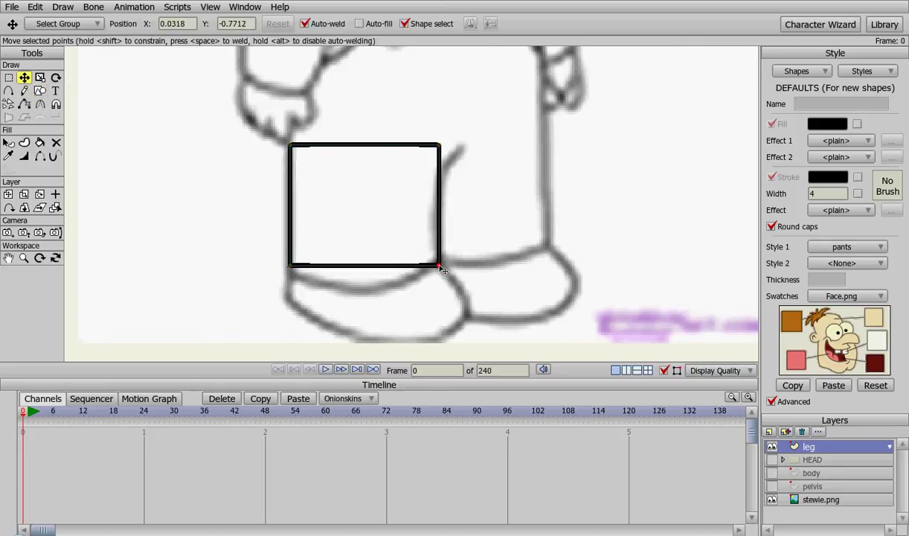
drag(439, 266, 438, 262)
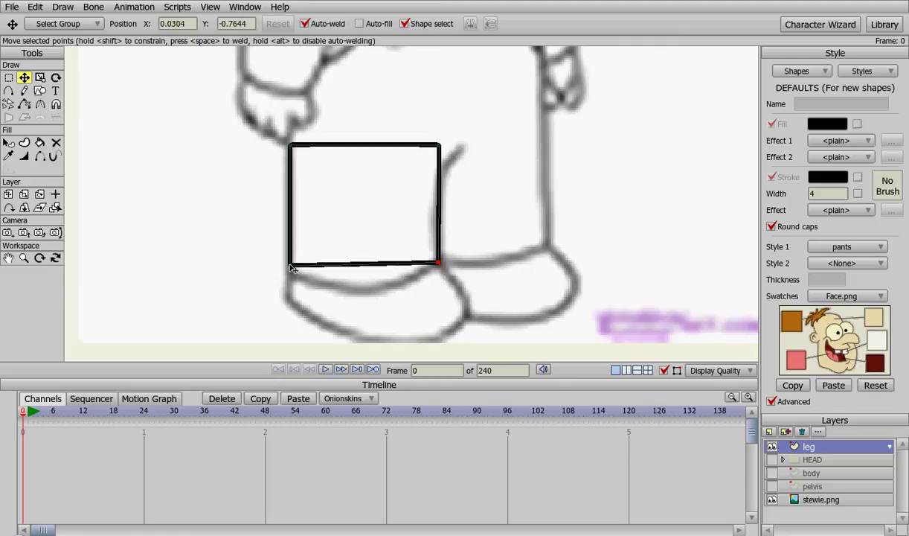
drag(292, 268, 365, 290)
Step: Add a point on the top edge, pull it into an arch, and raise the top-left corner
key(a)
click(368, 146)
drag(369, 146, 363, 122)
key(t)
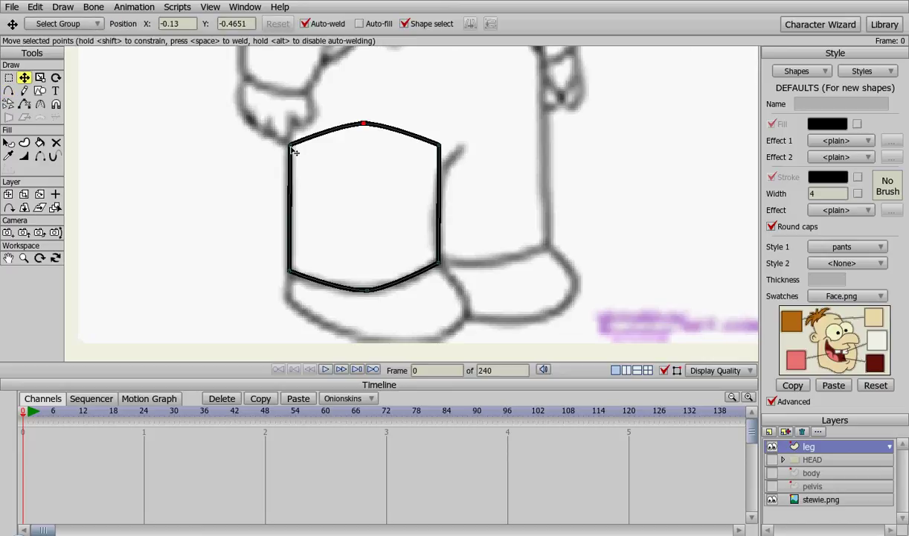
drag(294, 151, 290, 140)
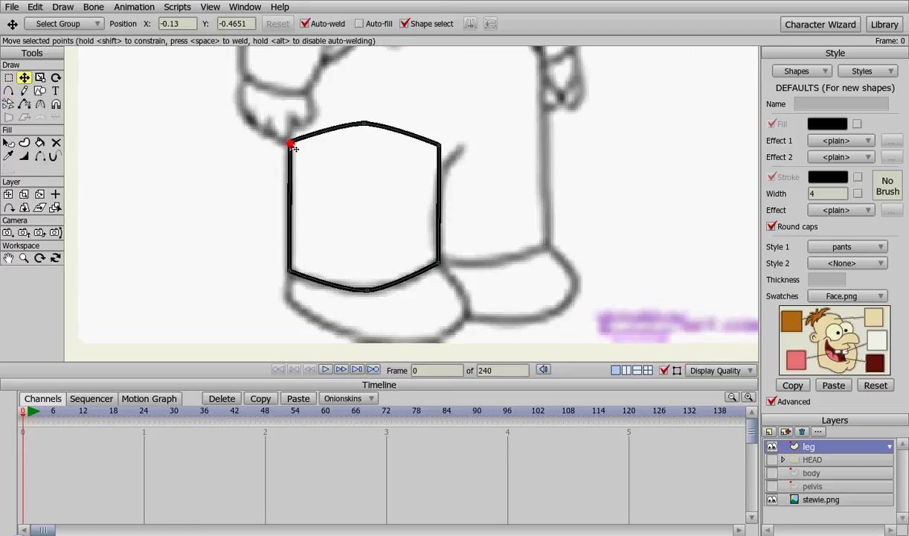
Step: Show the pelvis layer and move the leg's top corners and arch point down under the pants
click(771, 486)
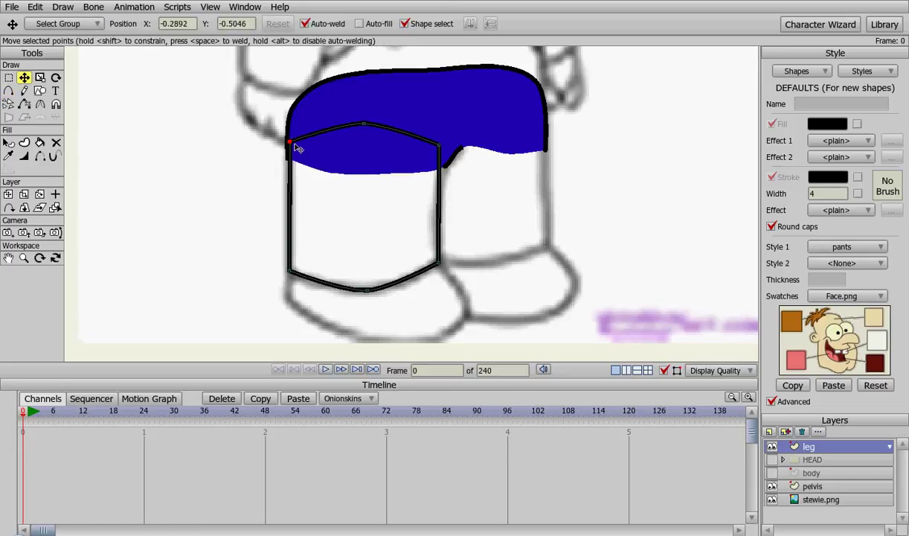
drag(294, 143, 293, 149)
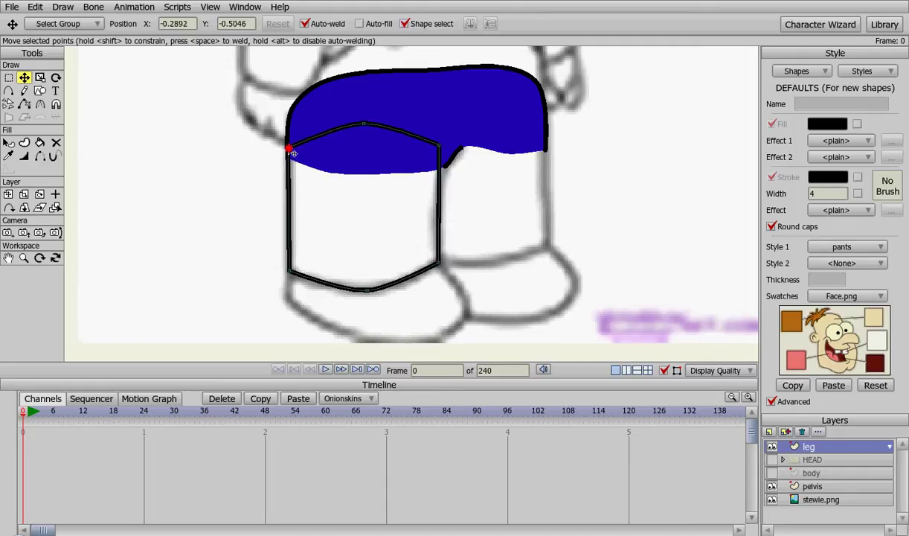
drag(441, 145, 444, 154)
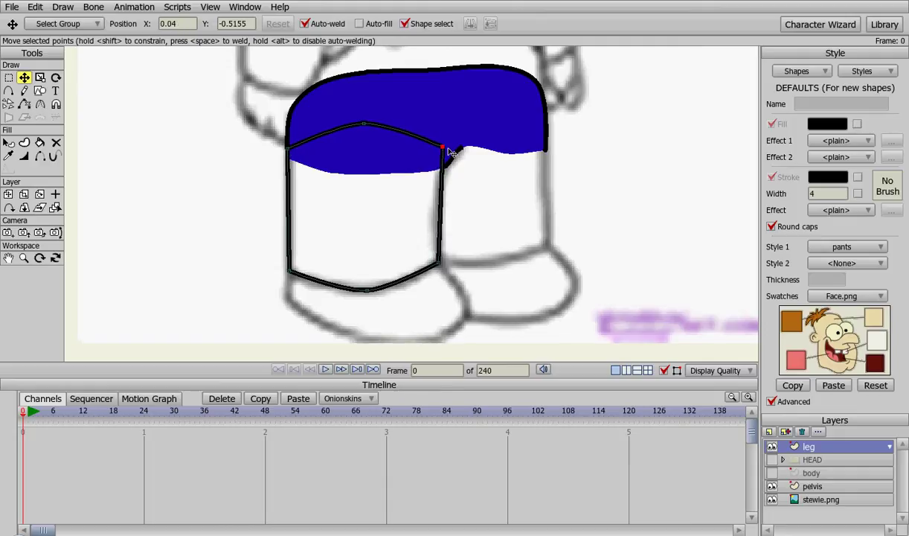
drag(444, 153, 448, 171)
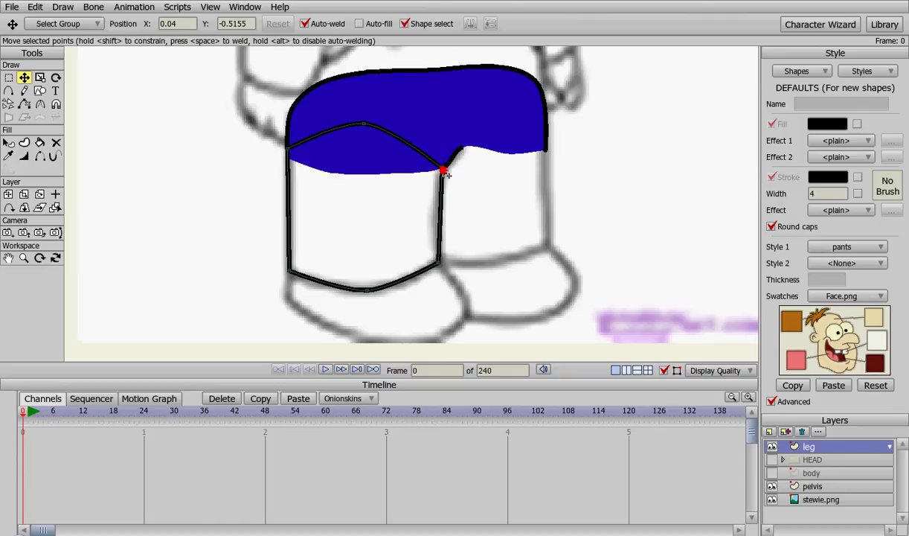
mouse_move(364, 124)
mouse_down()
mouse_move(377, 139)
mouse_move(359, 137)
mouse_up()
click(287, 151)
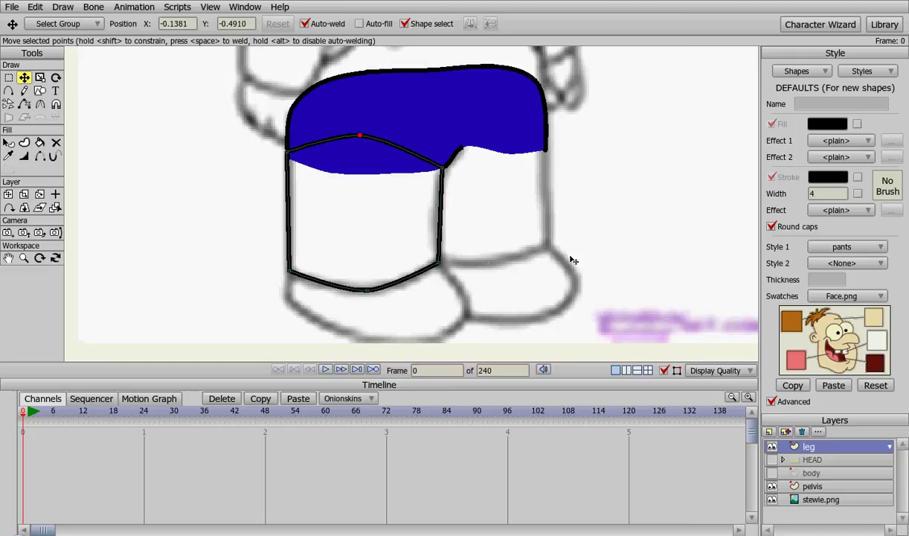
click(367, 290)
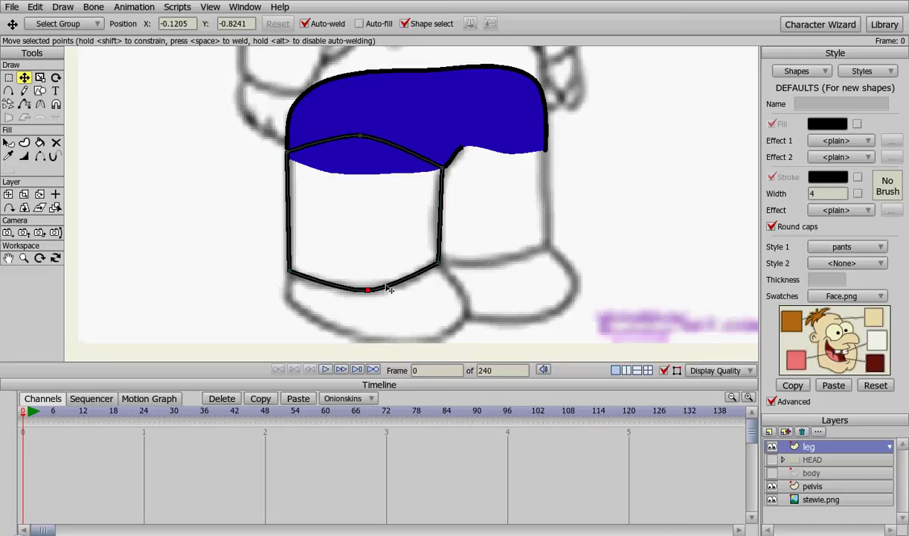
click(438, 262)
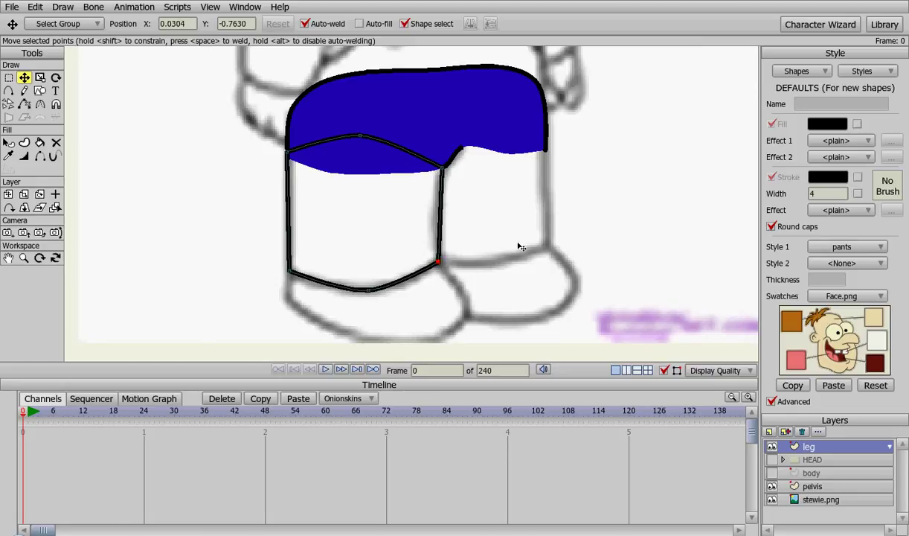
Step: Fill the front leg outline with blue via Create Shape, then hide its top edge stroke
key(u)
click(421, 222)
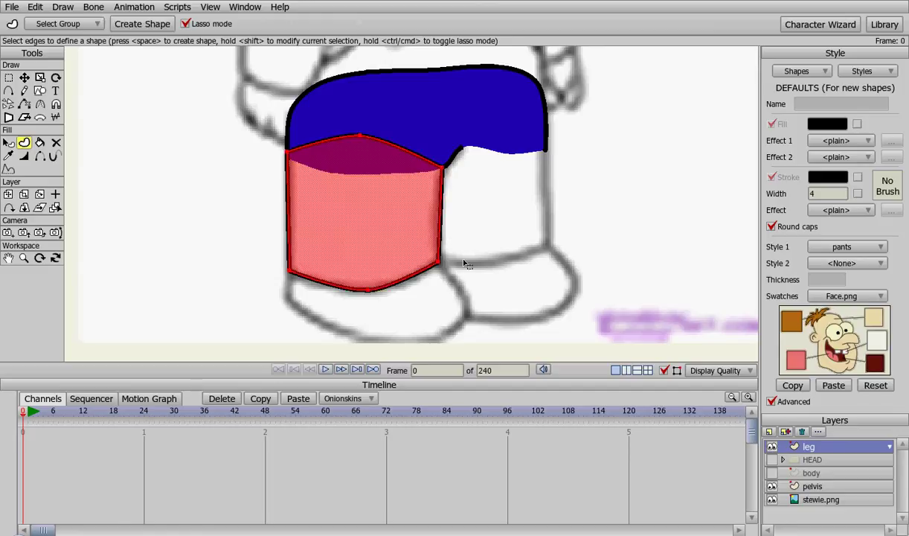
key(space)
click(614, 221)
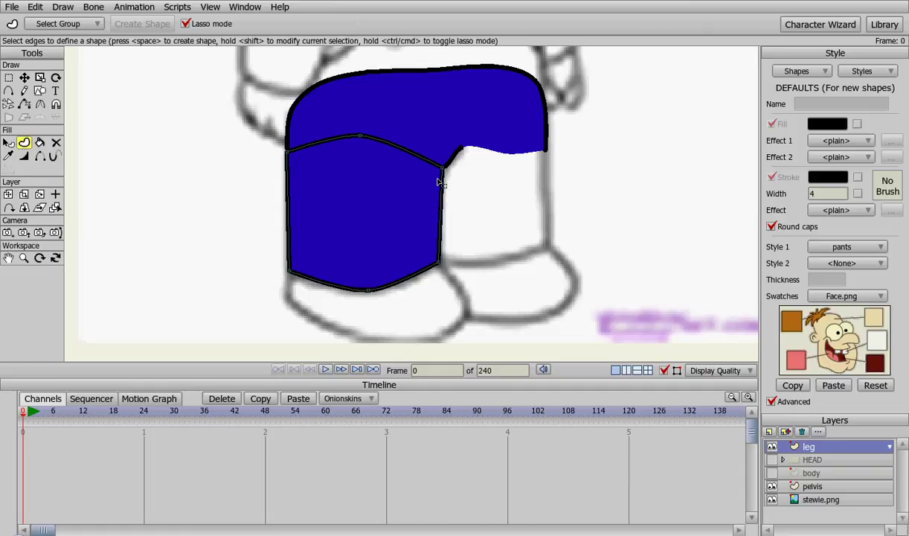
key(h)
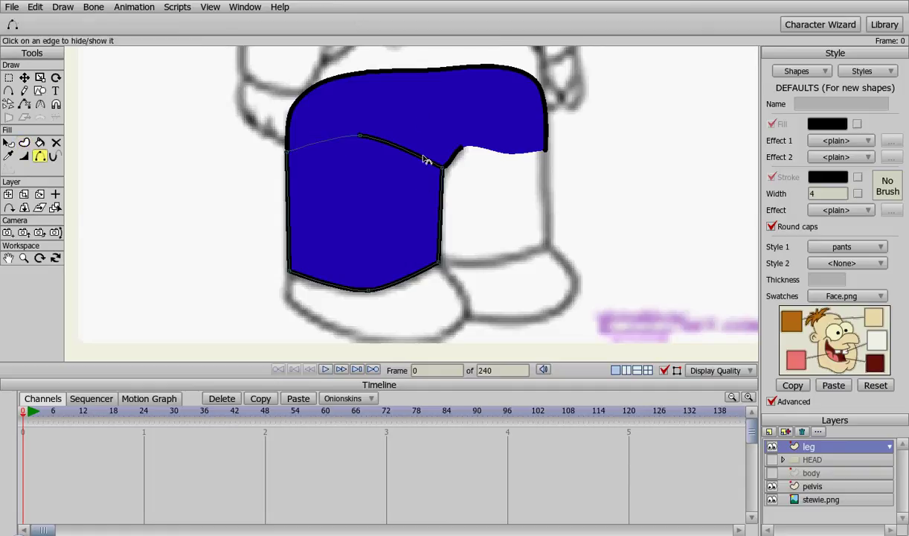
click(421, 160)
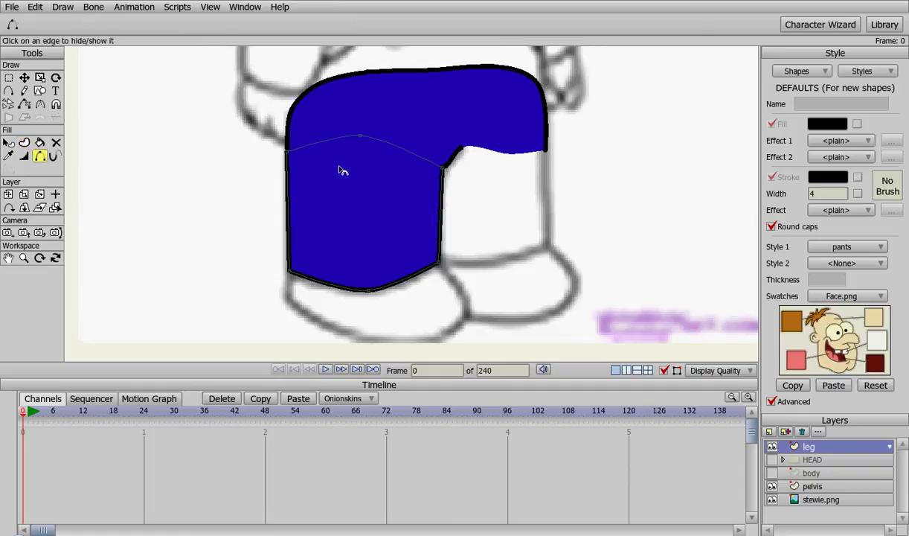
Step: Add a new vector layer, naming it 'back lrg'
click(769, 431)
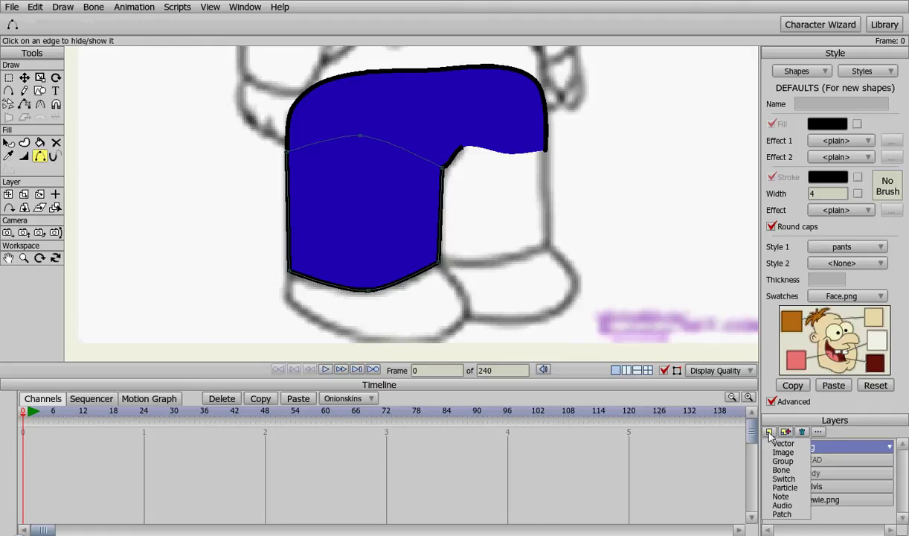
click(779, 445)
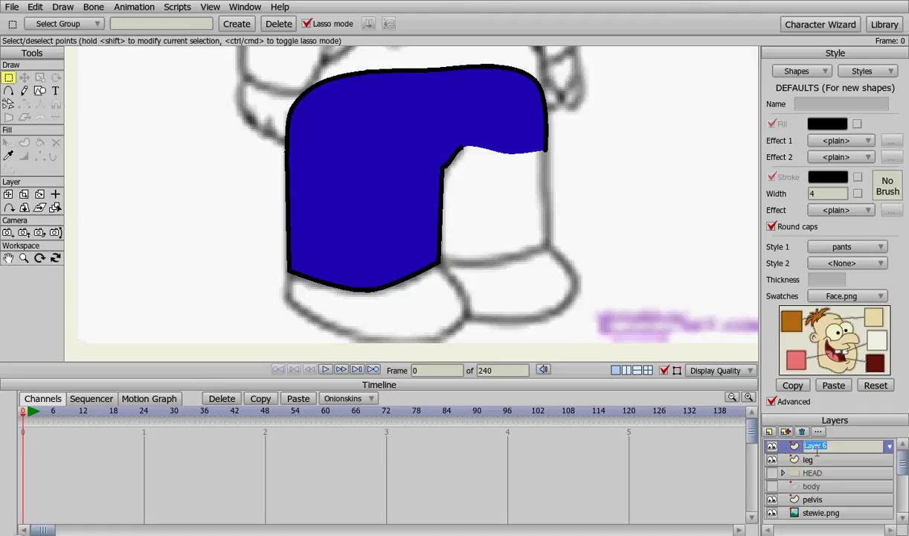
text(back lrg)
key(Return)
Step: Correct the new layer's name to 'back leg'
double_click(818, 446)
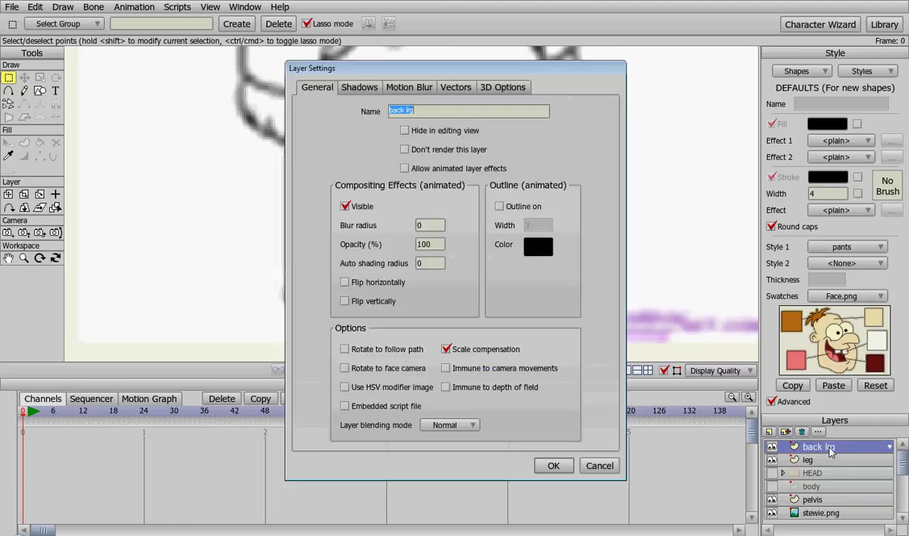
key(Right)
text(eg)
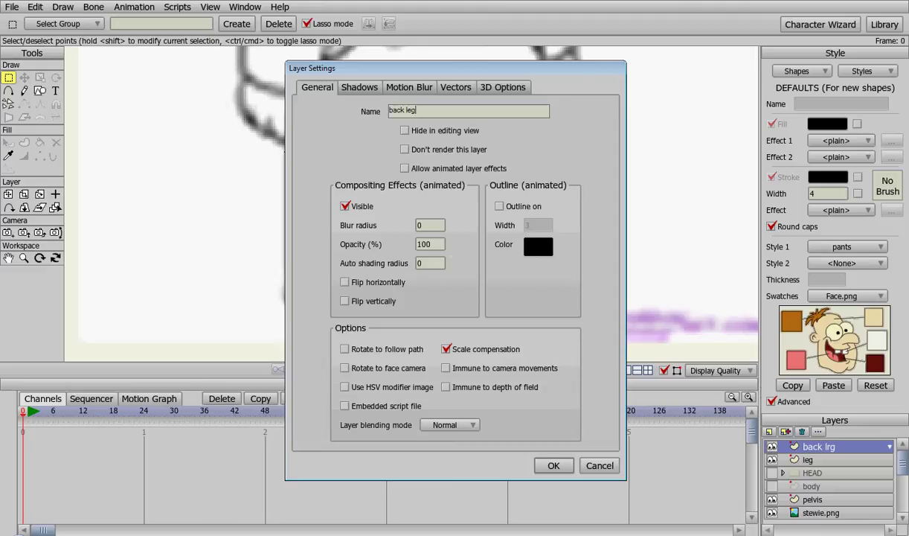
key(Return)
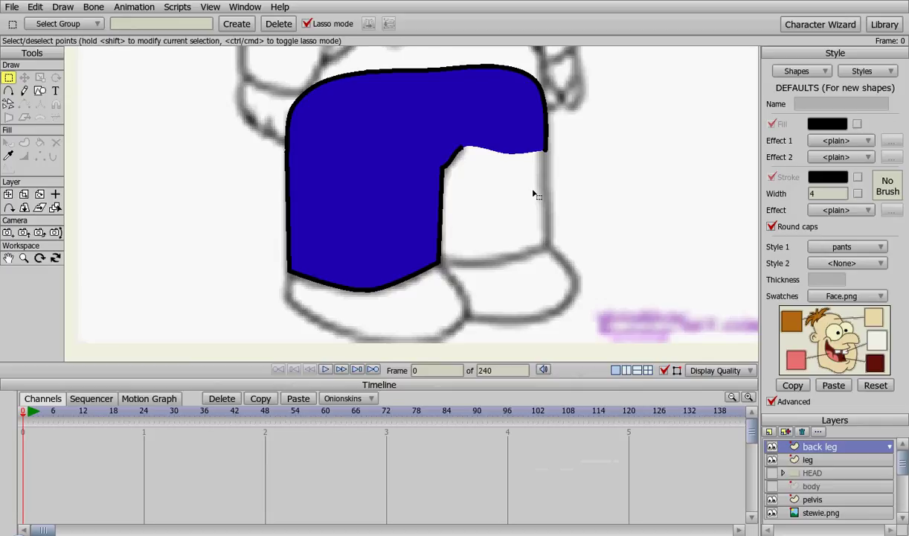
Step: Draw a rectangle over the back leg and shift its corners down toward the hem
key(a)
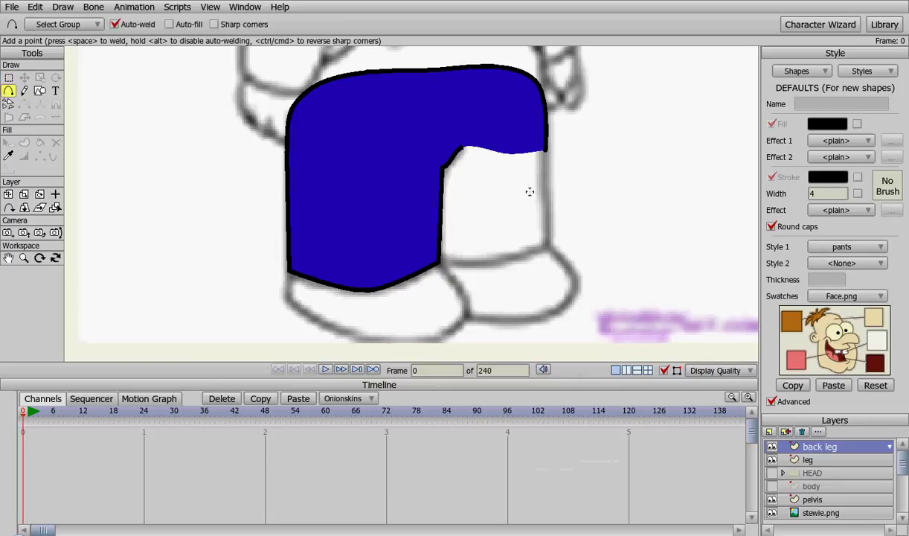
click(40, 90)
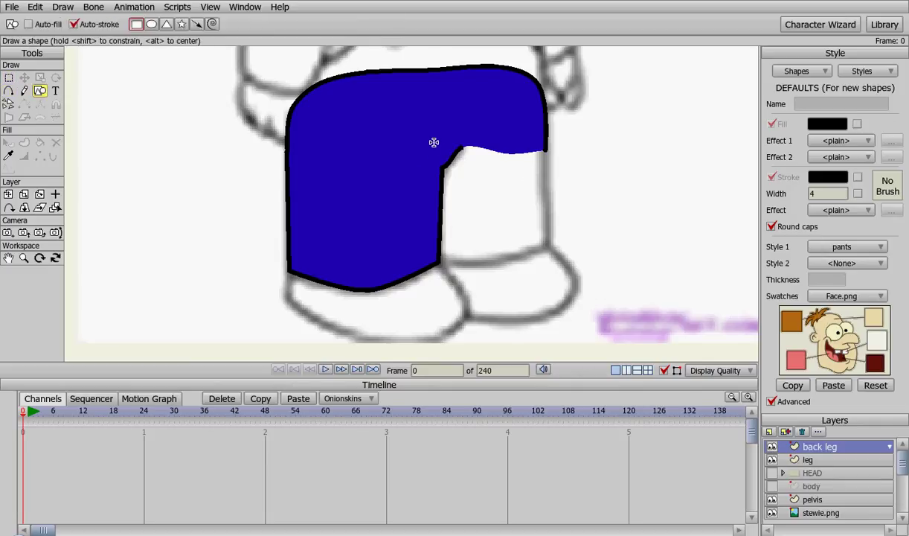
mouse_move(433, 140)
mouse_down()
mouse_move(460, 142)
mouse_move(552, 236)
mouse_move(548, 248)
mouse_up()
key(t)
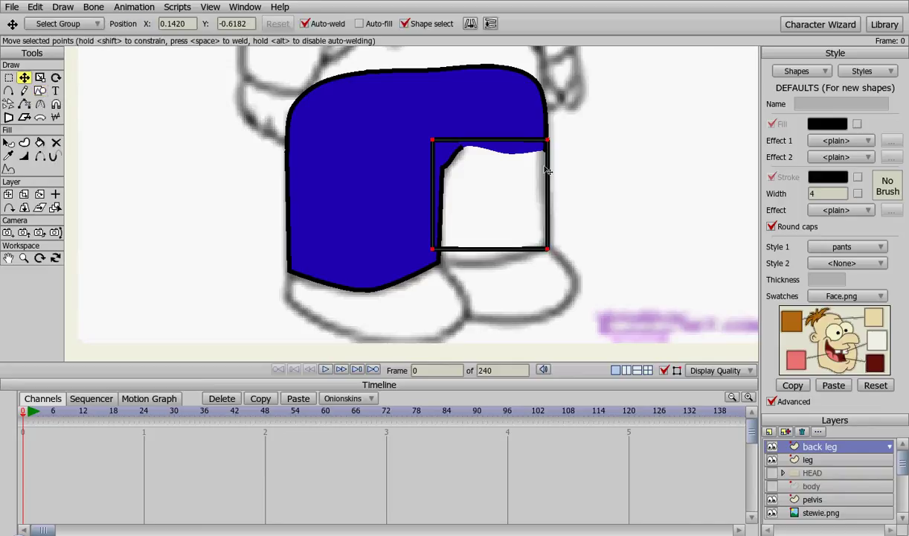
drag(548, 139, 550, 149)
click(548, 146)
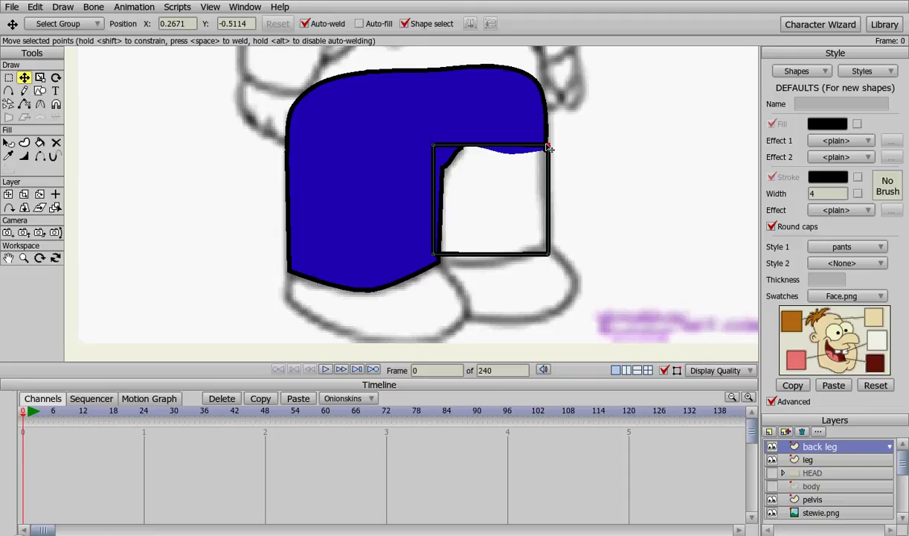
click(436, 147)
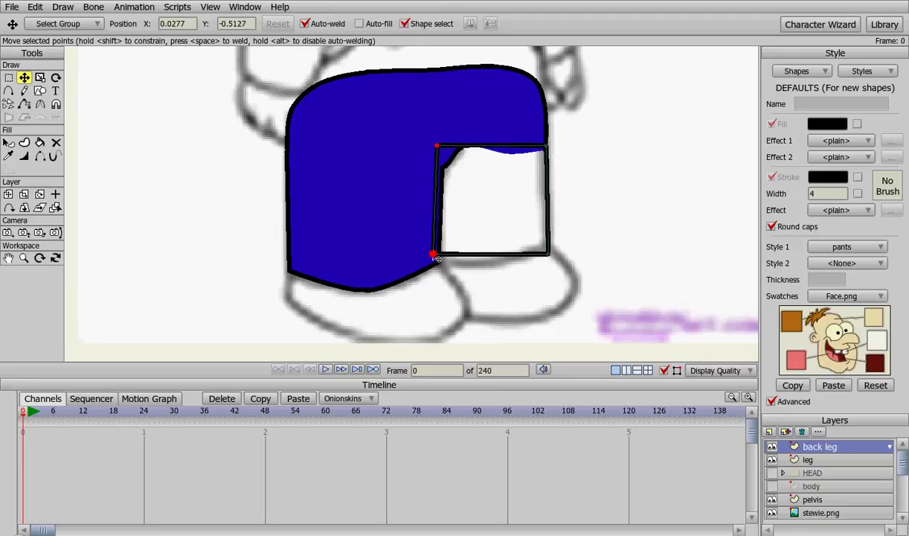
drag(437, 257, 436, 263)
Step: Add a bottom-edge point and fine-tune all four corners to follow the back leg sketch
key(a)
click(483, 267)
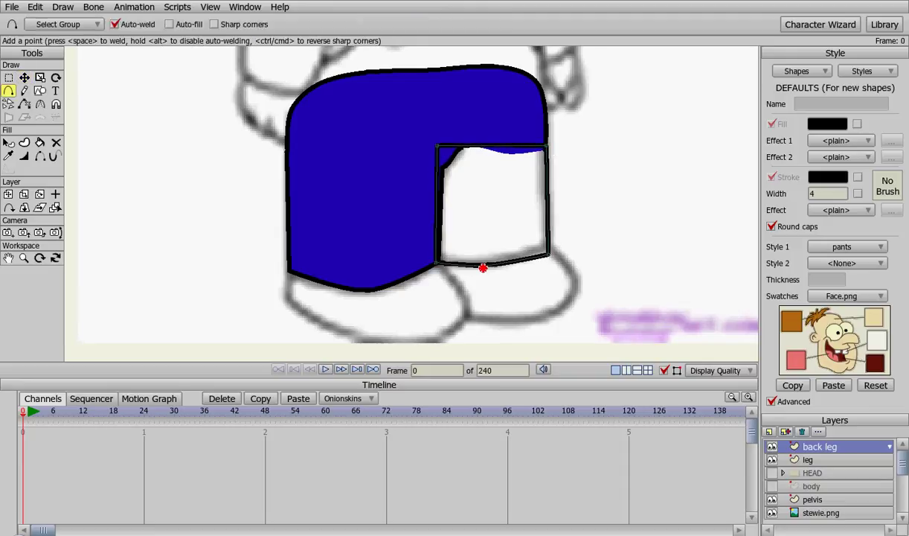
key(t)
drag(551, 256, 551, 248)
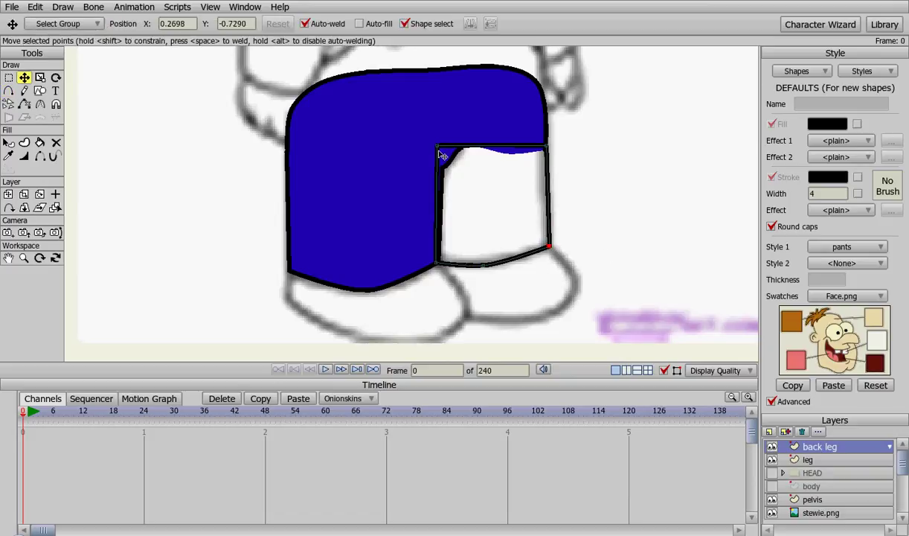
drag(438, 147, 437, 141)
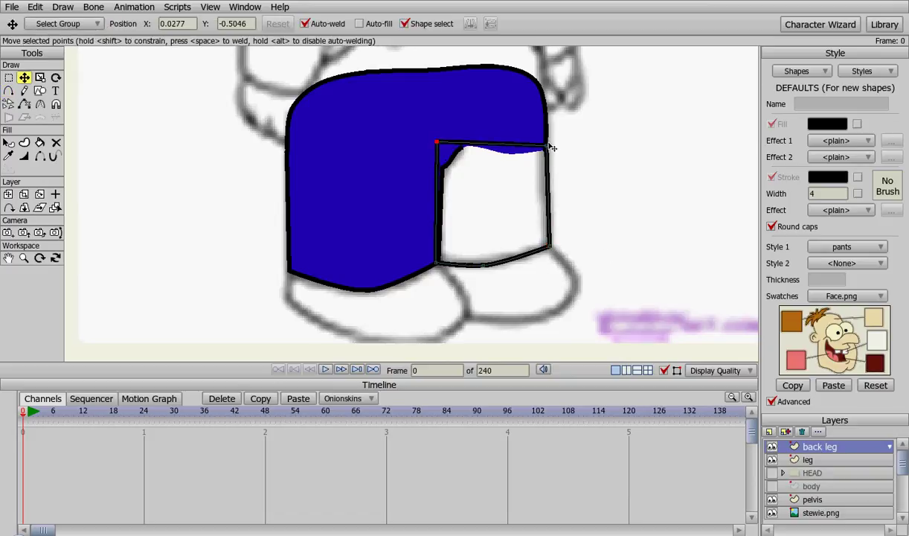
drag(546, 145, 548, 143)
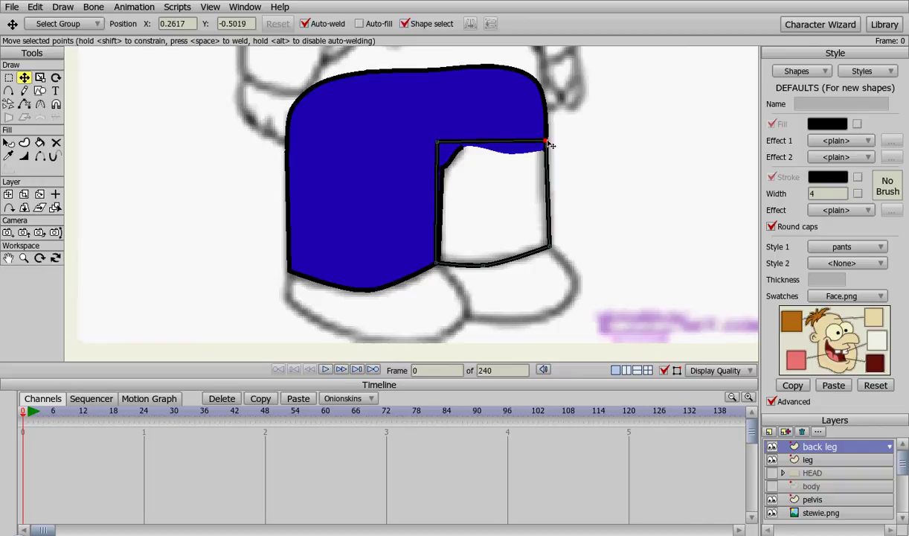
click(551, 246)
drag(553, 249, 554, 249)
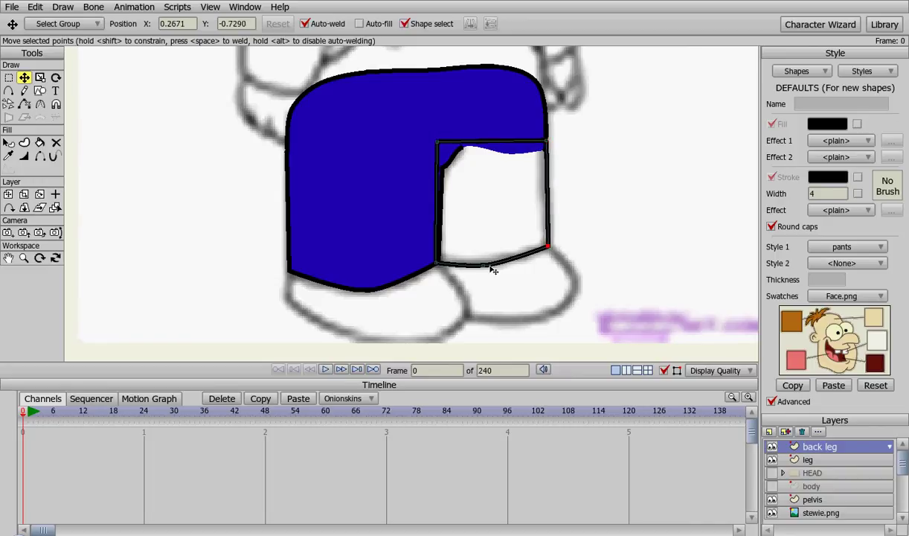
click(438, 265)
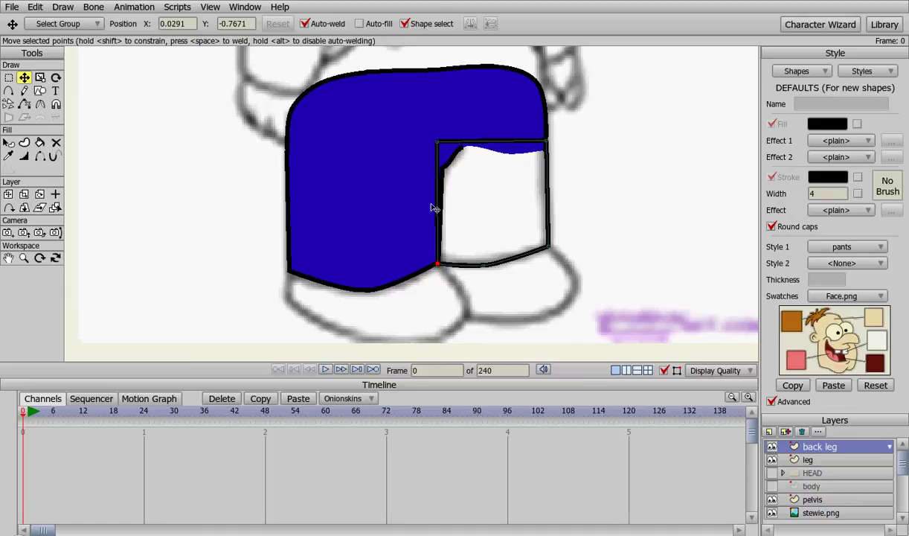
click(439, 145)
Step: Turn the back leg outline into a filled blue shape with Create Shape
key(u)
click(533, 257)
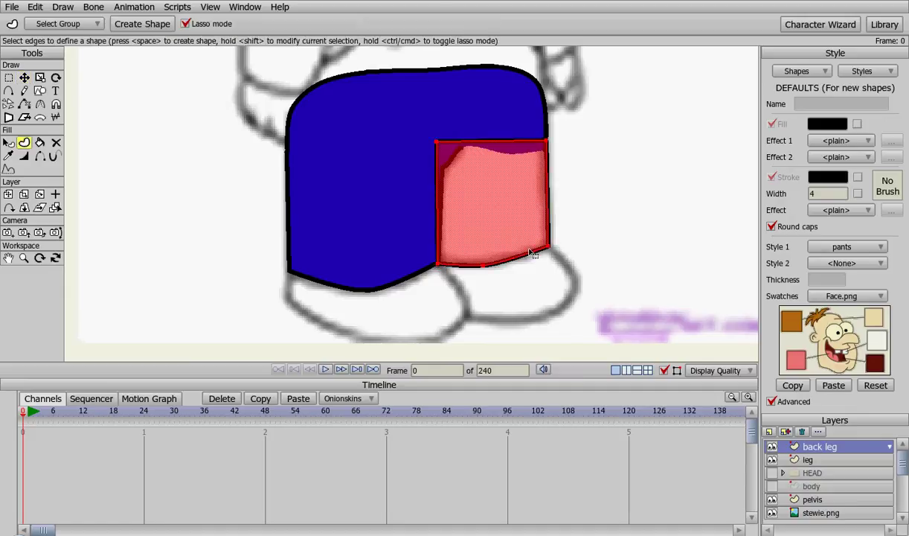
key(space)
click(622, 240)
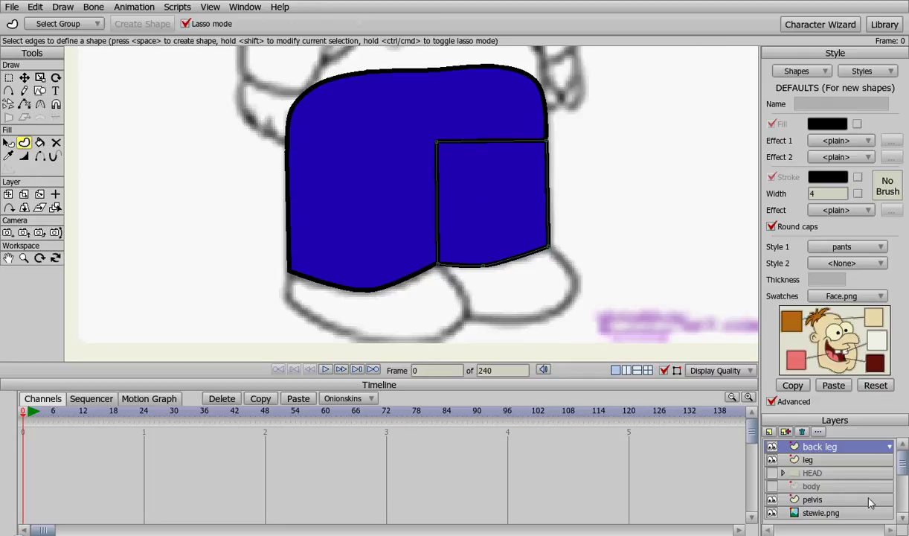
Step: Move the back leg layer below pelvis and hide the stewie.png sketch
click(771, 401)
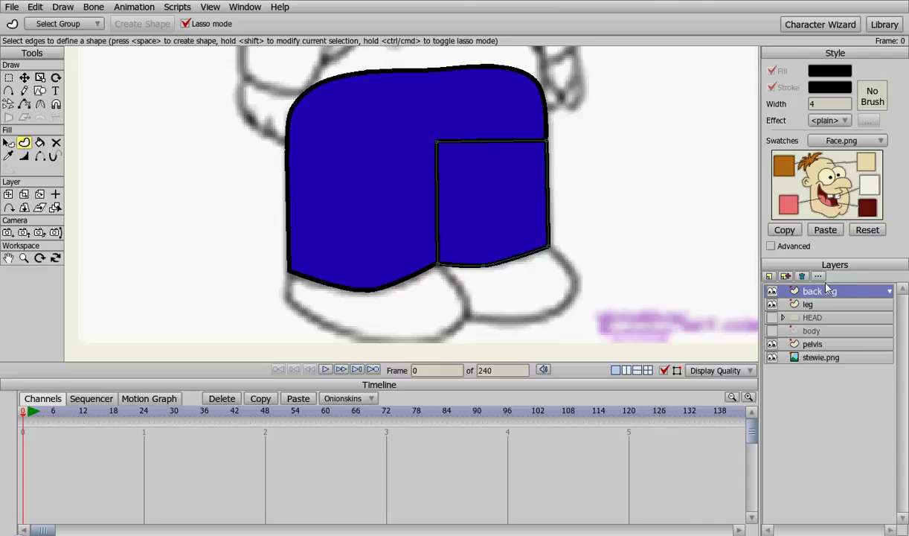
drag(828, 290, 830, 355)
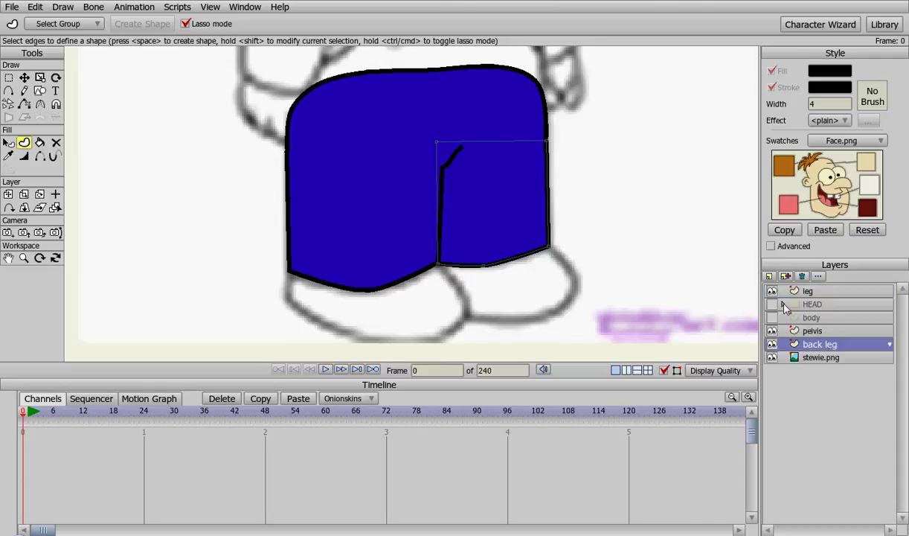
click(831, 358)
click(772, 357)
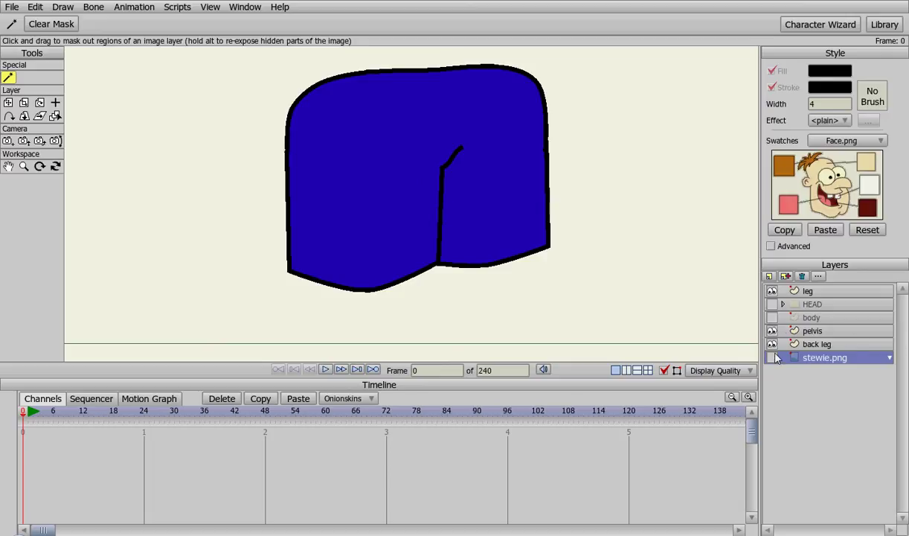
Step: Show the HEAD and body layers and zoom out to view the whole character
click(772, 305)
click(772, 317)
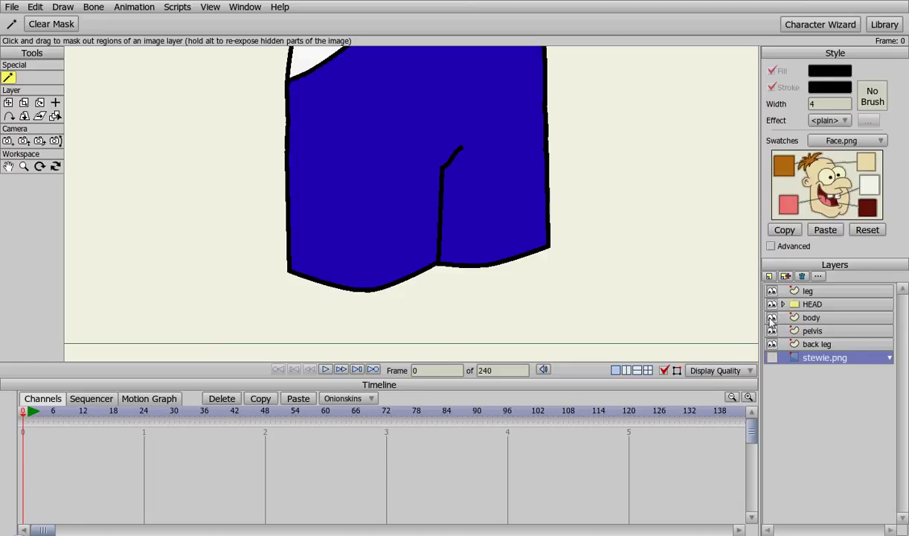
scroll(737, 305, down, 5)
scroll(602, 219, down, 1)
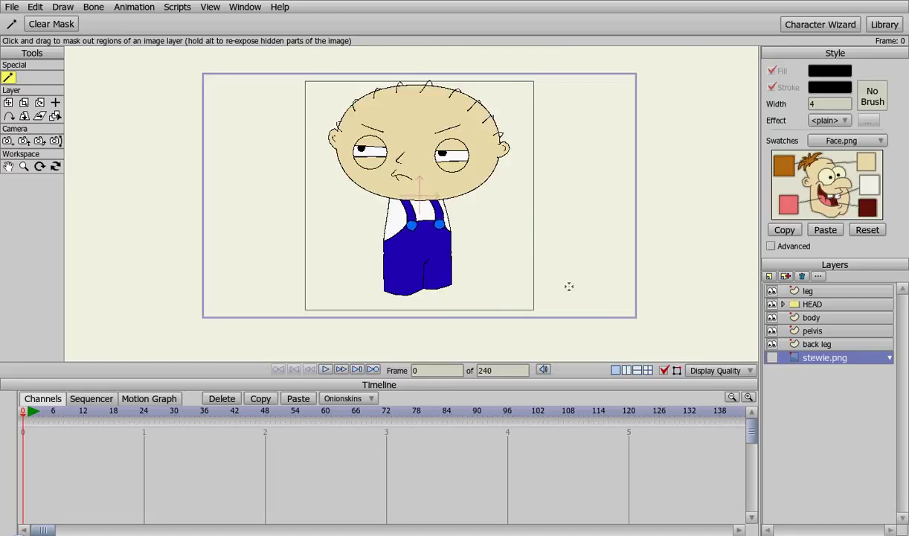
Step: Hide leg, HEAD, body, pelvis and back leg, show stewie.png, and zoom back in
click(771, 291)
click(771, 304)
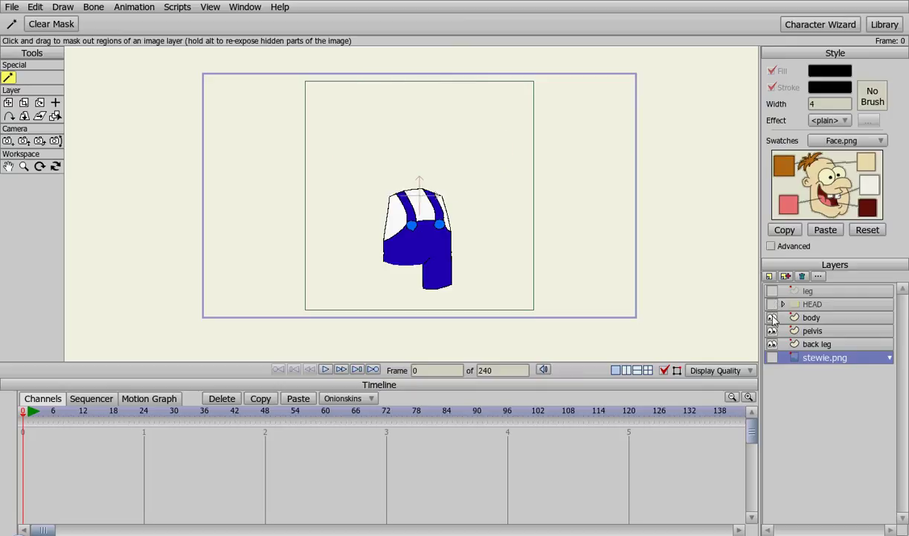
click(771, 317)
click(772, 331)
click(772, 344)
click(771, 358)
scroll(582, 215, up, 3)
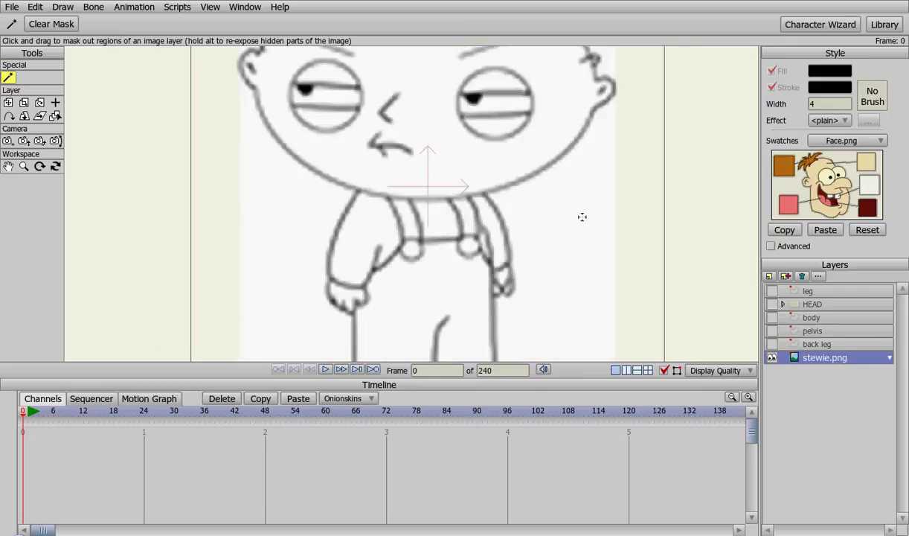
scroll(576, 213, up, 3)
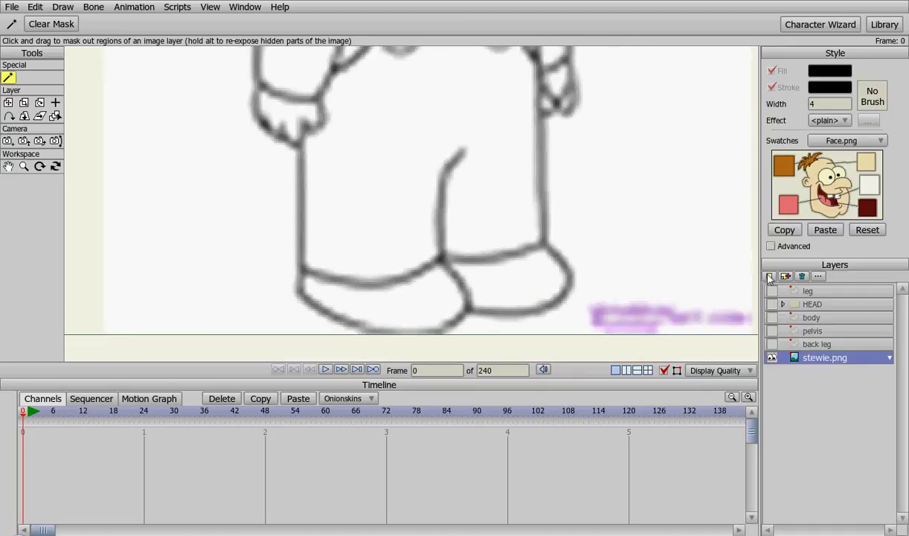
Step: Add a new vector layer, keeping its default name Layer 7
click(770, 276)
click(771, 284)
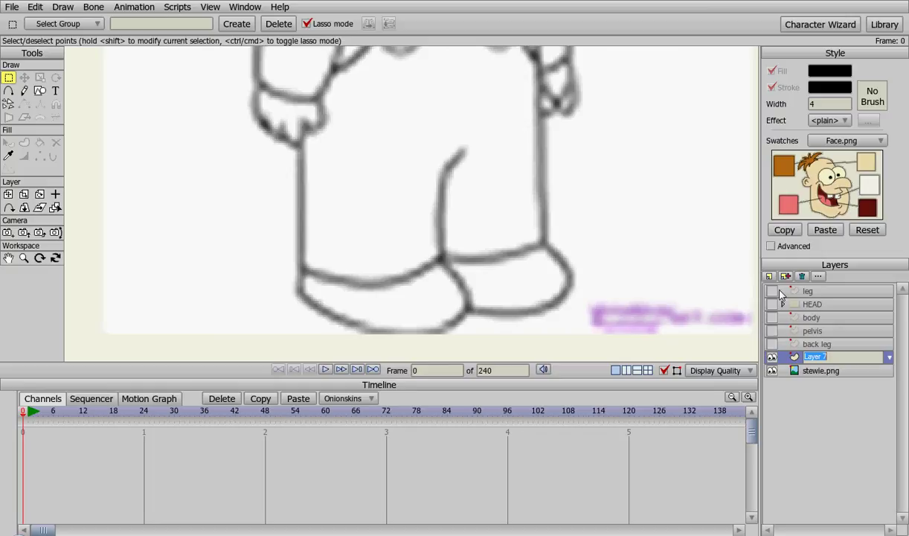
key(Return)
drag(643, 260, 623, 256)
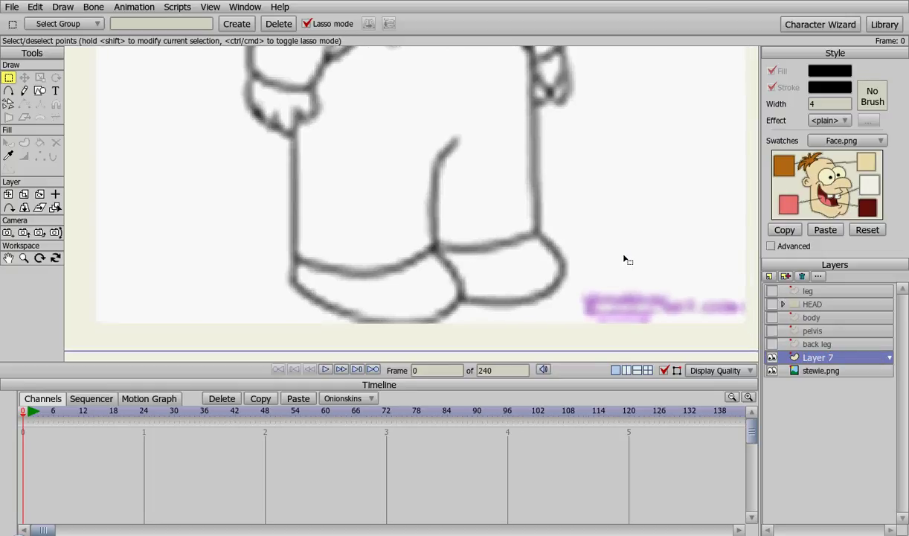
key(f)
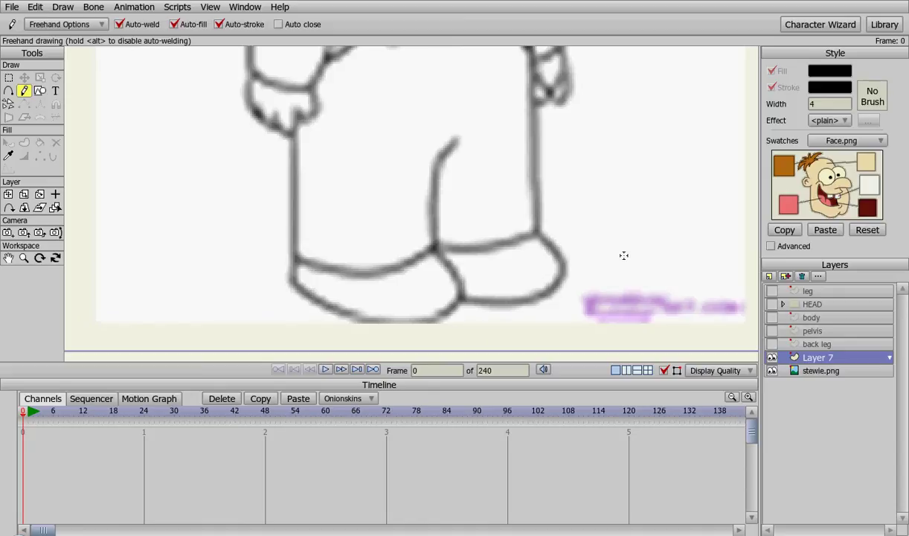
Step: Rename Layer 7 to 'foot'
double_click(817, 358)
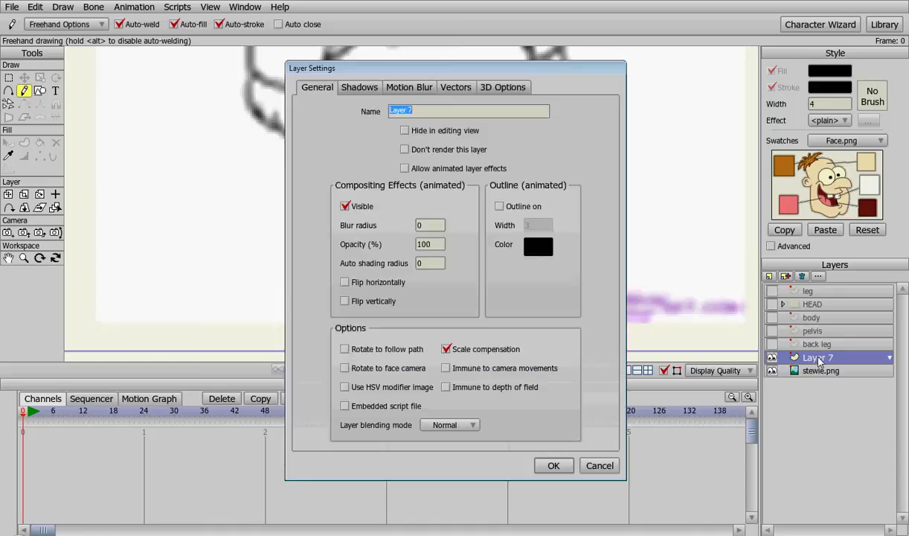
text(foot)
key(Return)
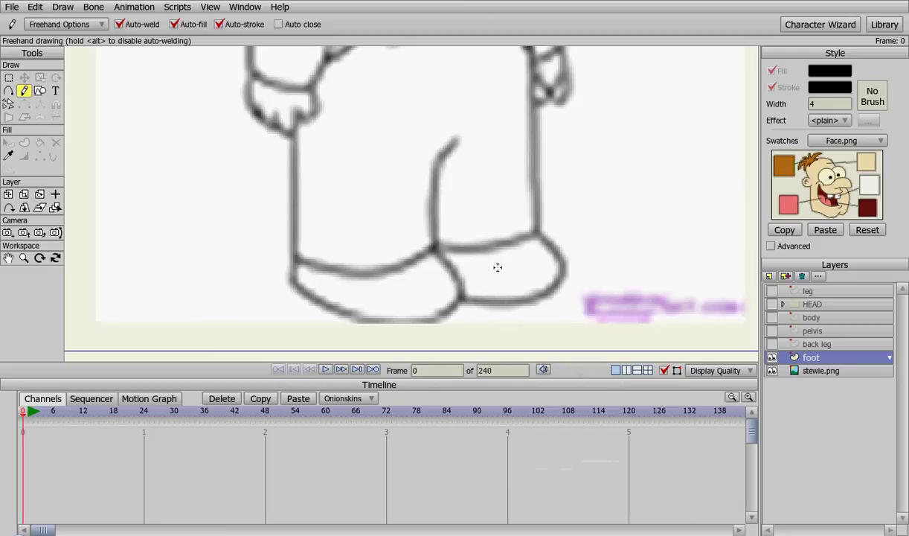
scroll(395, 298, down, 1)
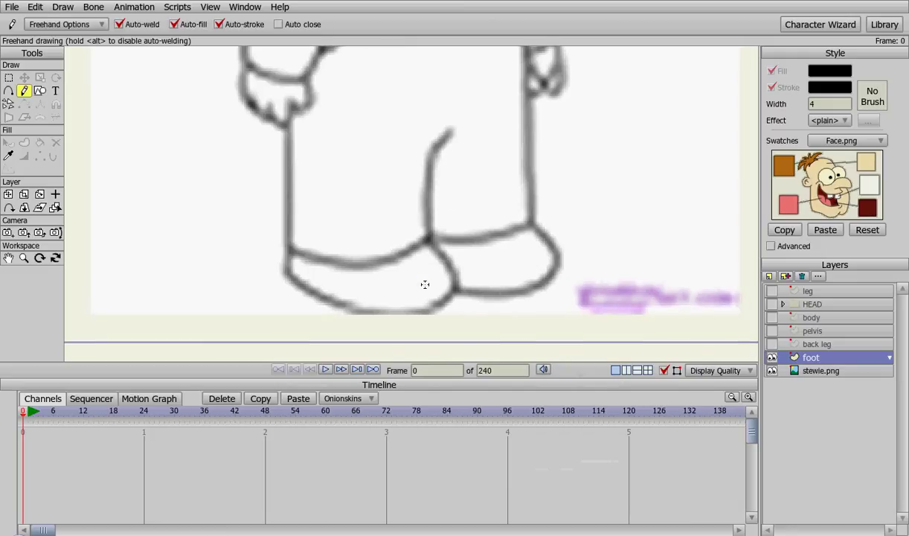
Step: Draw an ellipse over the front foot and nudge its points into place
click(39, 90)
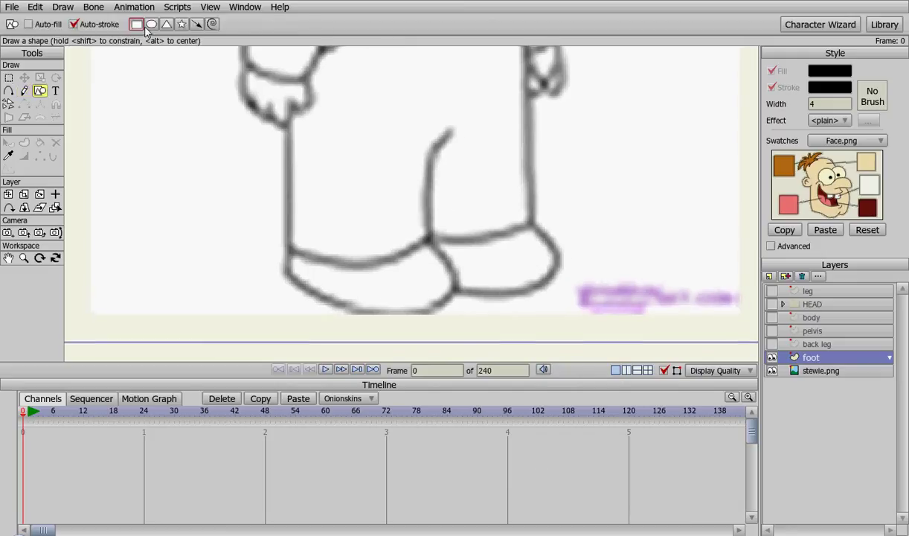
click(151, 24)
drag(286, 238, 447, 316)
scroll(450, 309, down, 1)
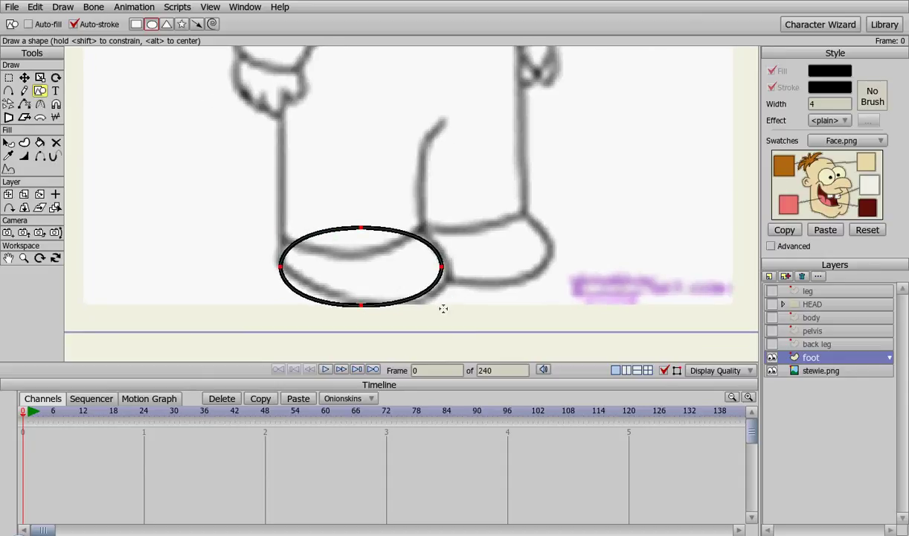
key(t)
drag(361, 304, 363, 304)
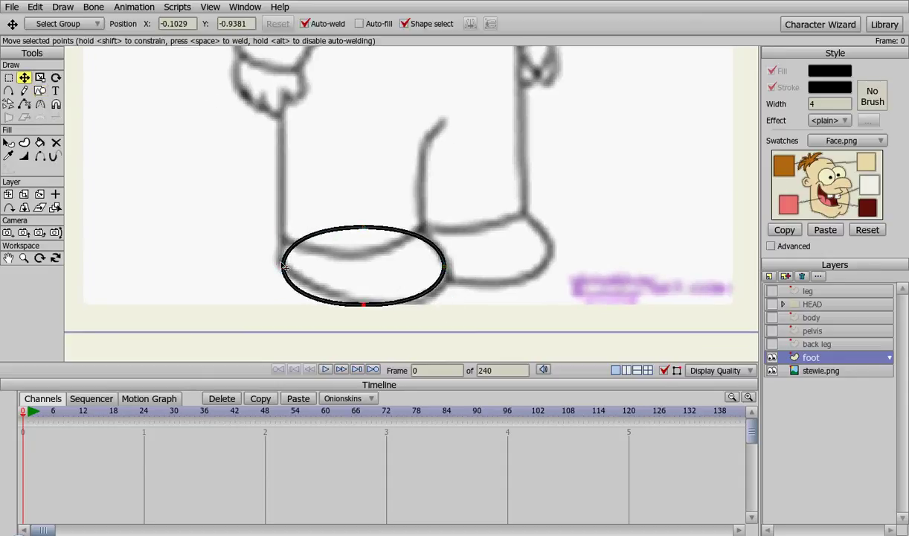
drag(285, 269, 281, 246)
Step: Add points to flatten the shoe's top and reshape its lower corners
key(a)
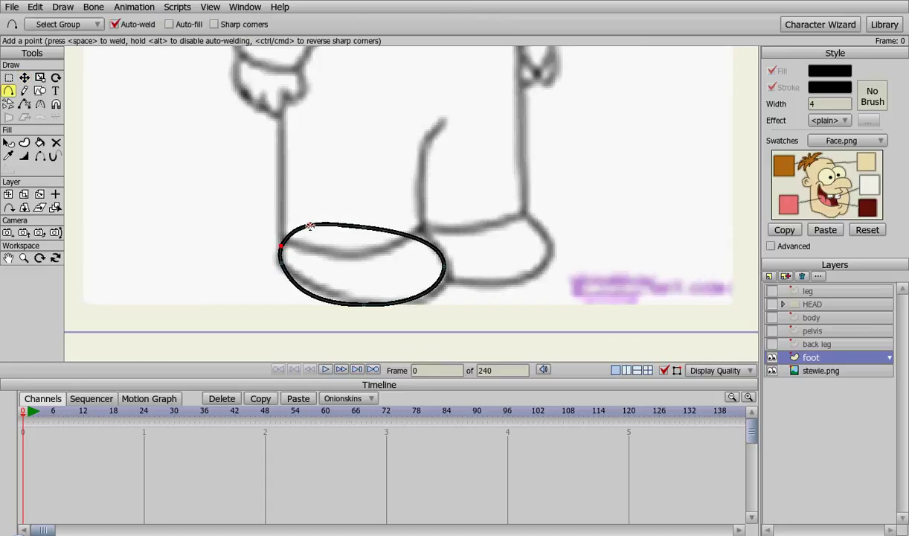
drag(310, 225, 302, 233)
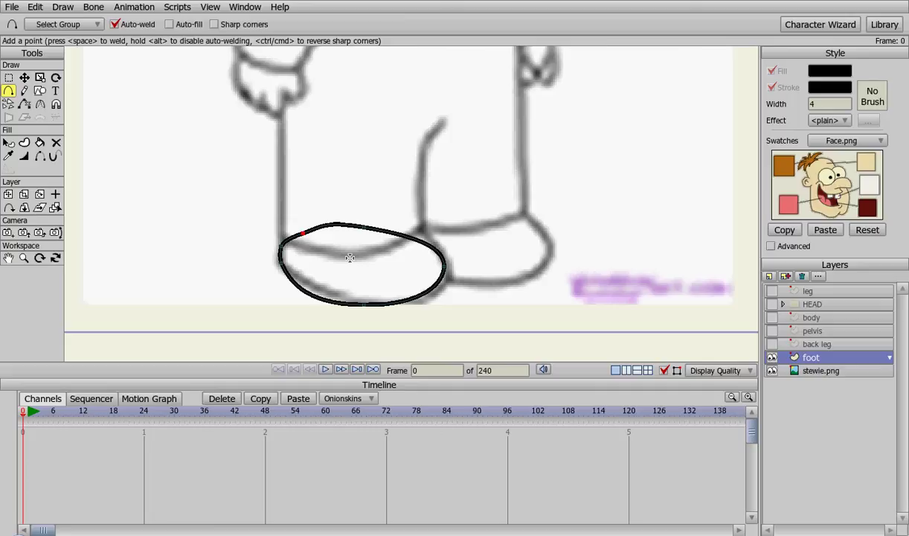
key(t)
drag(362, 235, 426, 237)
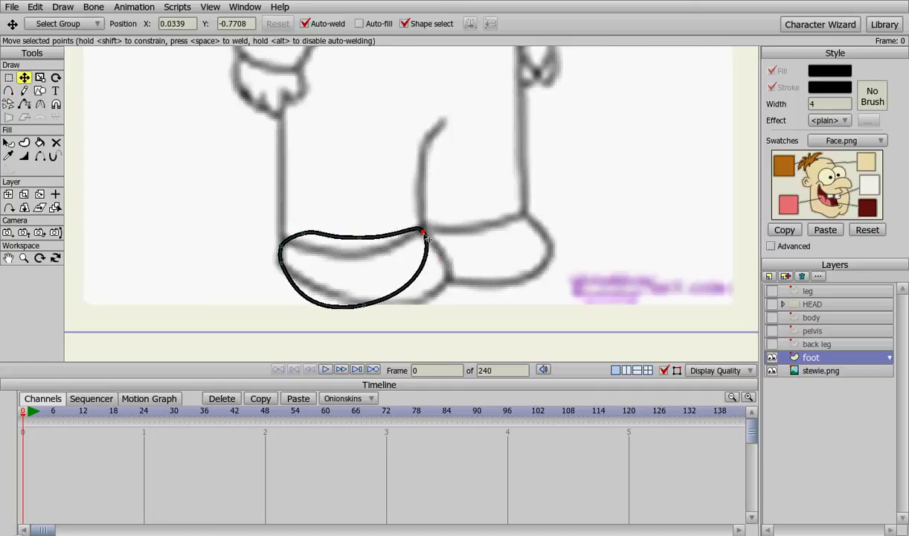
key(a)
drag(408, 283, 447, 270)
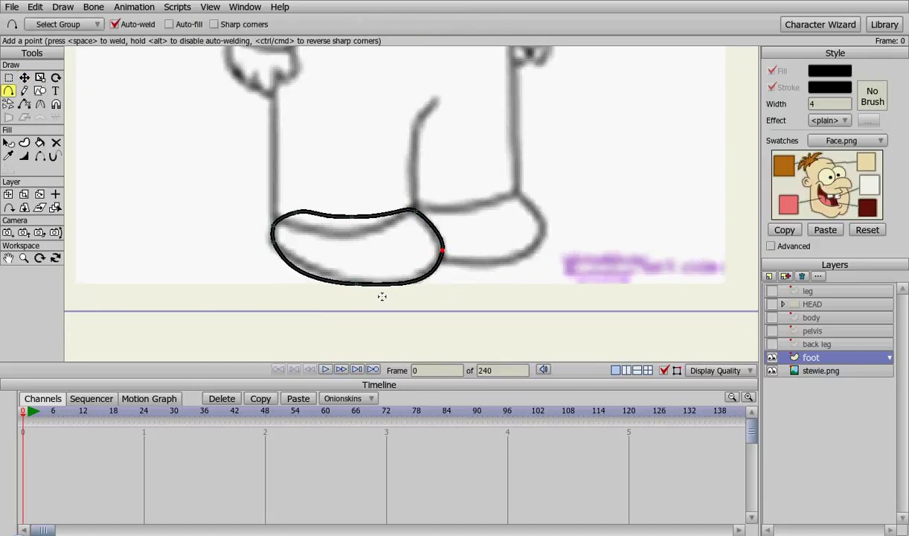
key(t)
click(355, 280)
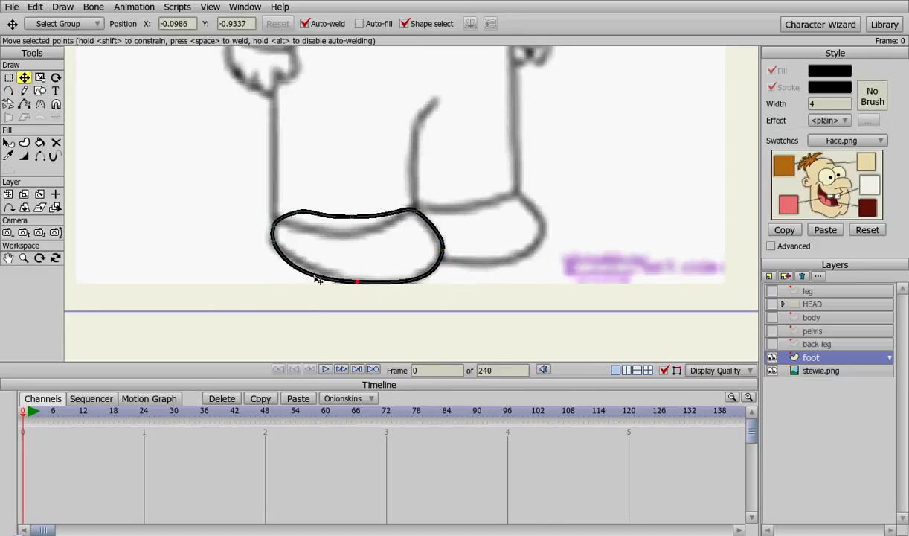
key(a)
drag(305, 269, 301, 268)
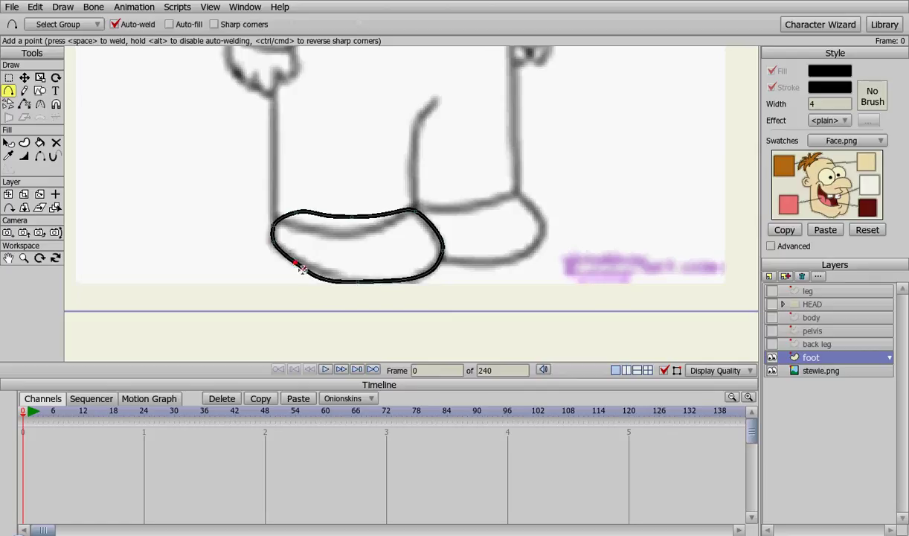
Step: Adjust the bottom point's curvature and round the shoe's lower-right curve
key(c)
click(358, 281)
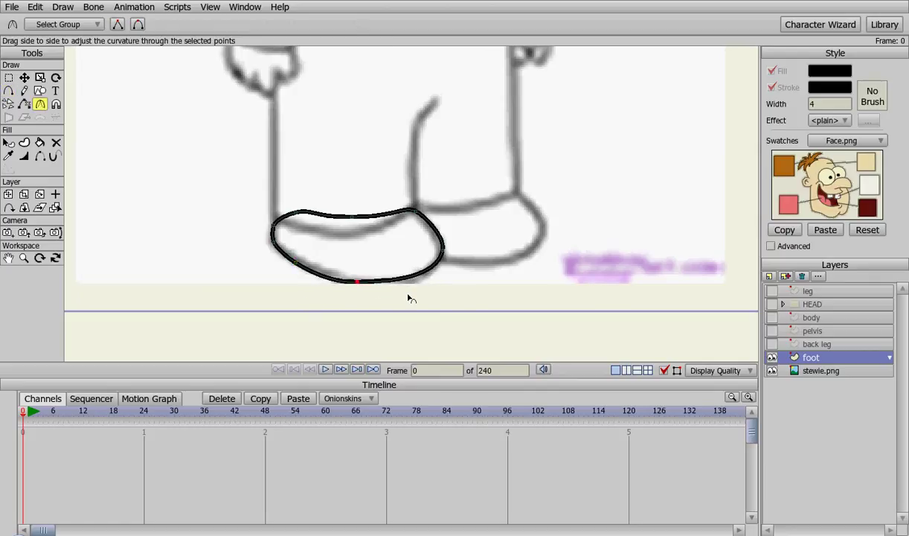
key(a)
drag(398, 274, 434, 245)
key(t)
click(442, 255)
click(413, 211)
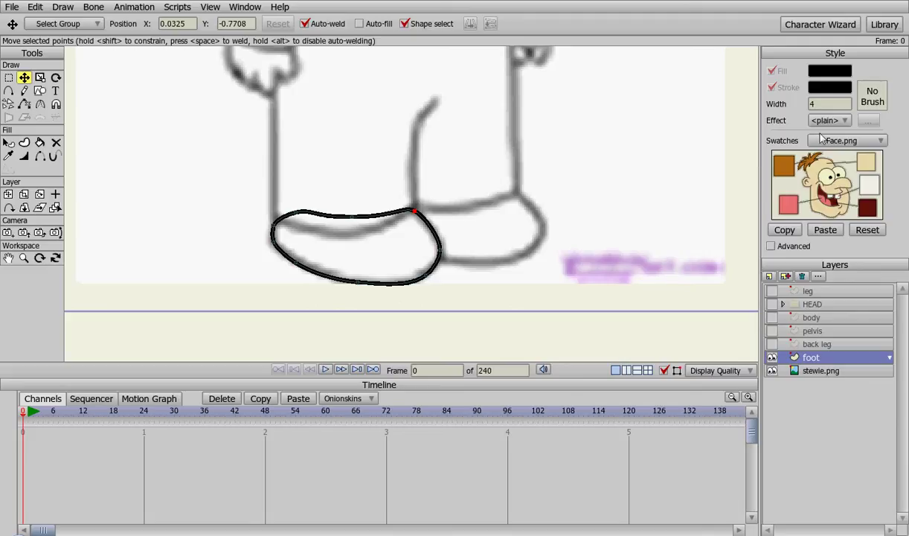
click(771, 245)
Step: Create a new style named 'shoes'
click(863, 70)
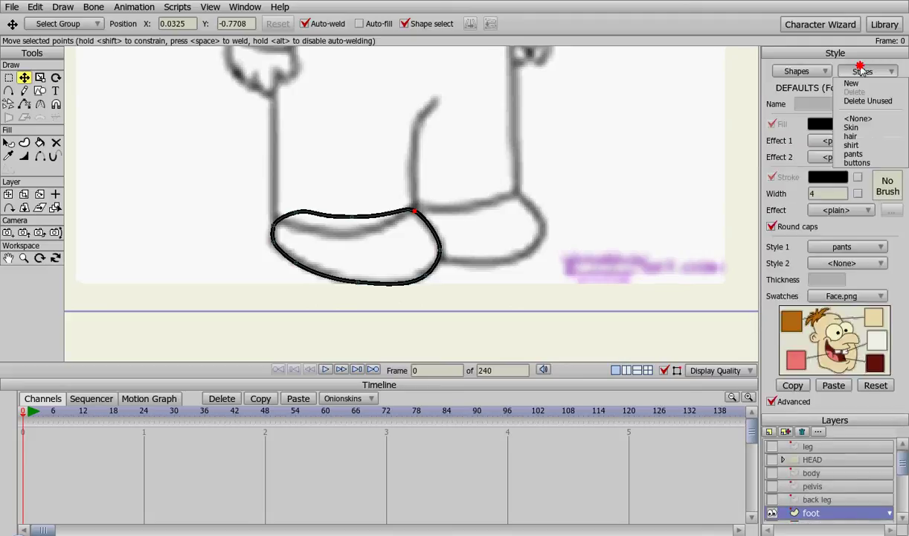
click(866, 82)
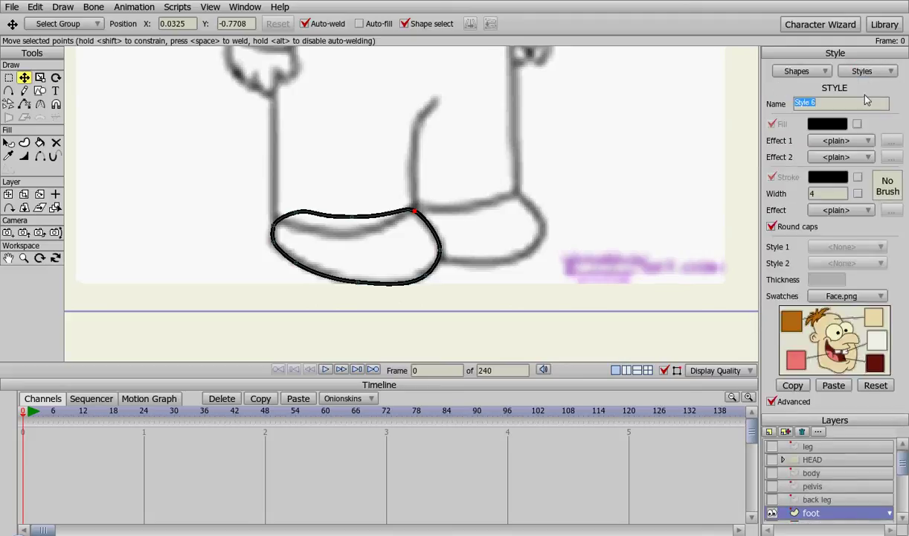
text(shees)
key(Return)
Step: Set shoes as Style 1, the default for new shapes
click(845, 72)
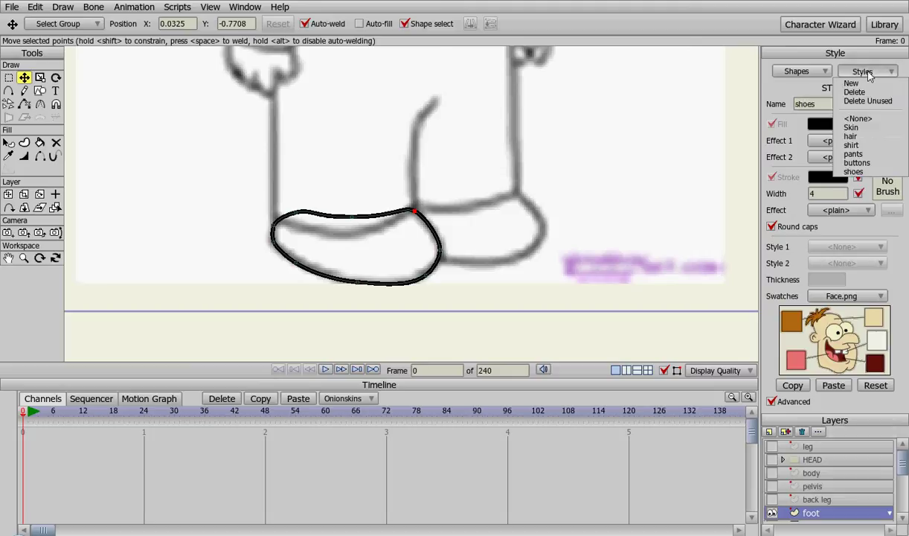
click(856, 119)
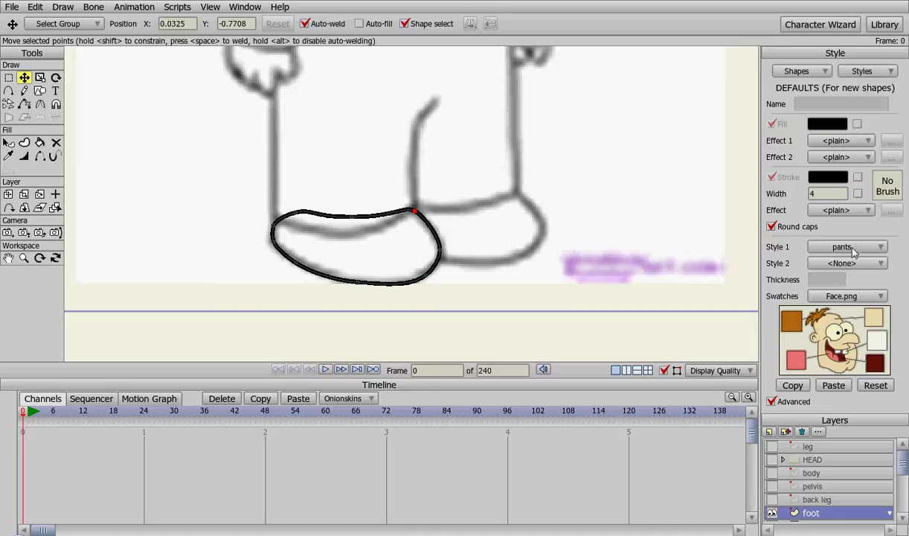
click(848, 247)
click(861, 311)
Step: Fill the front shoe outline as a solid black shape
key(u)
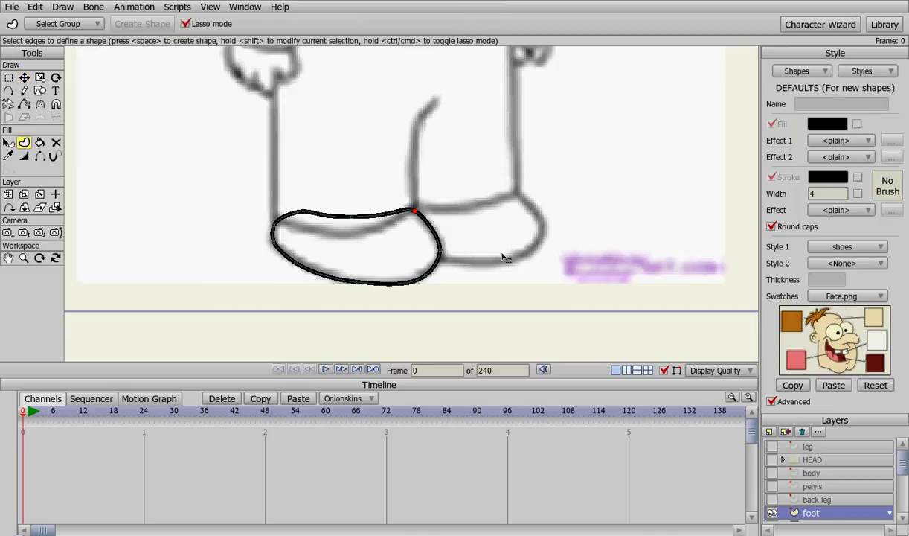
click(419, 227)
key(space)
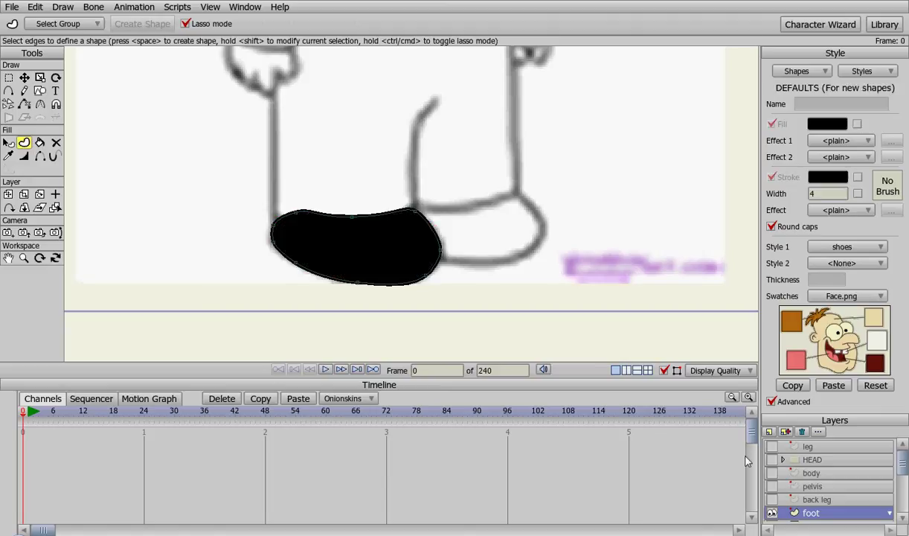
Step: Show the leg layer, move foot just below leg, and select back leg
click(770, 401)
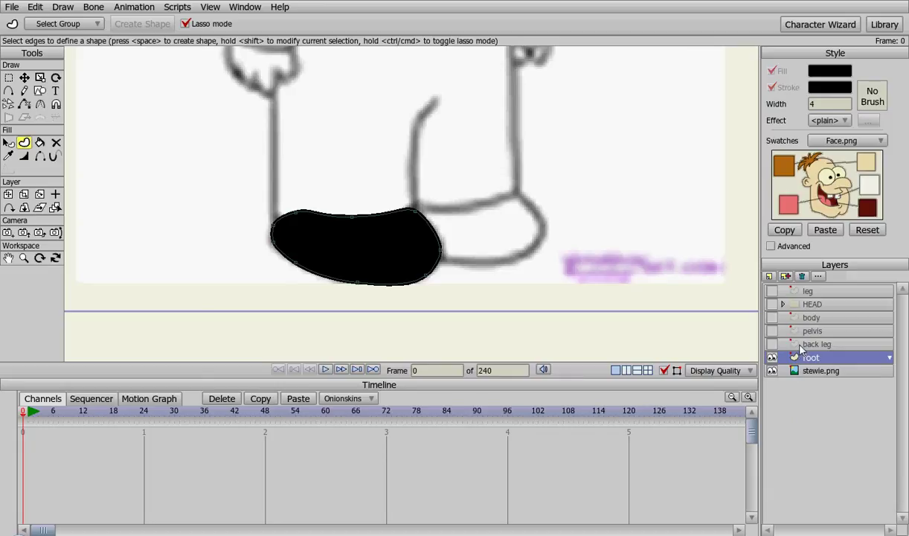
click(771, 291)
drag(779, 357, 827, 308)
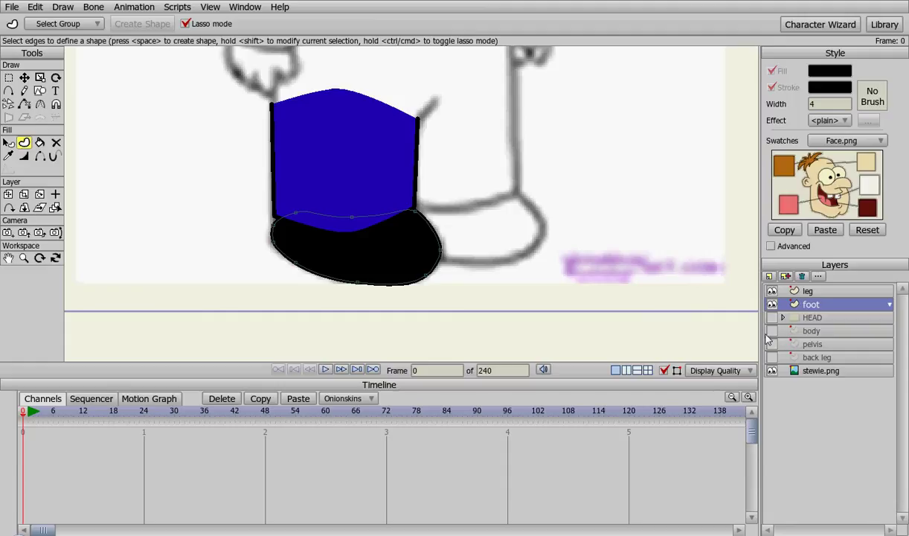
click(816, 363)
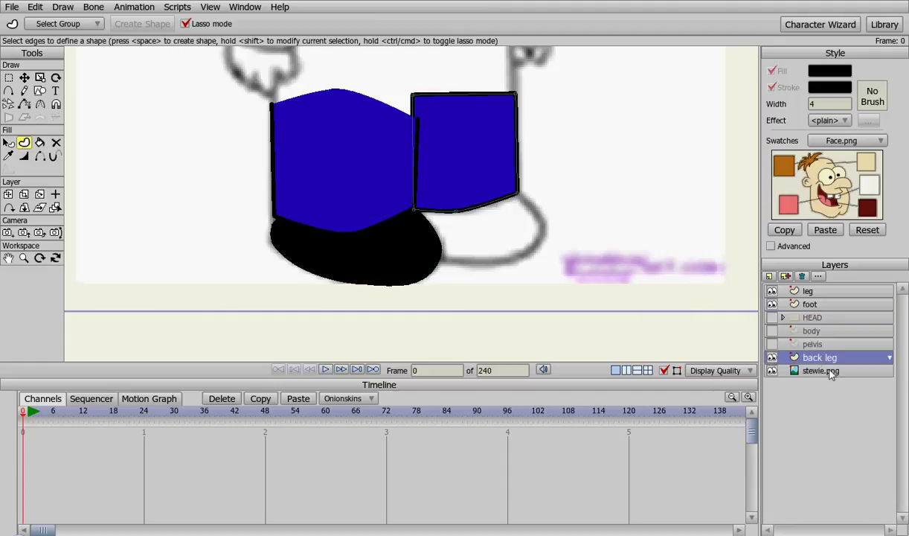
Step: Duplicate the foot layer as 'back foot'
click(817, 305)
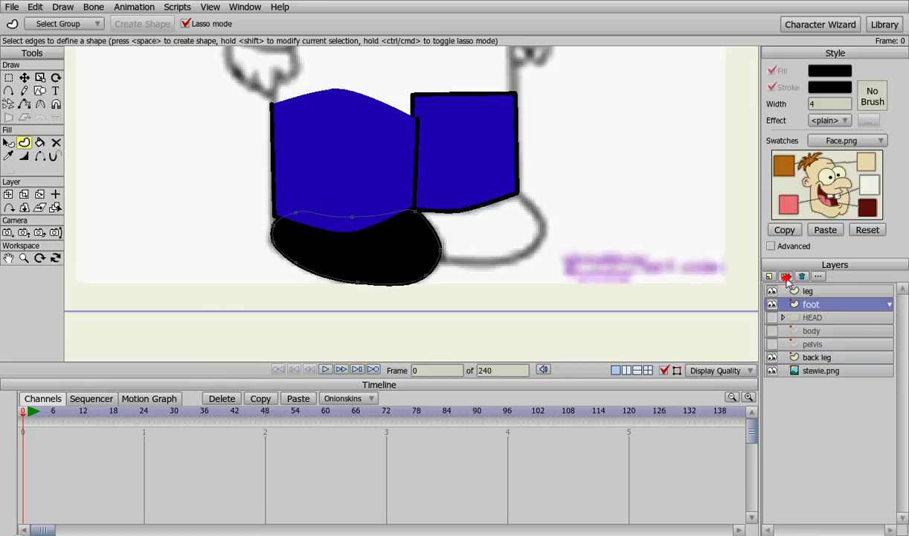
key(ctrl+d)
text(back)
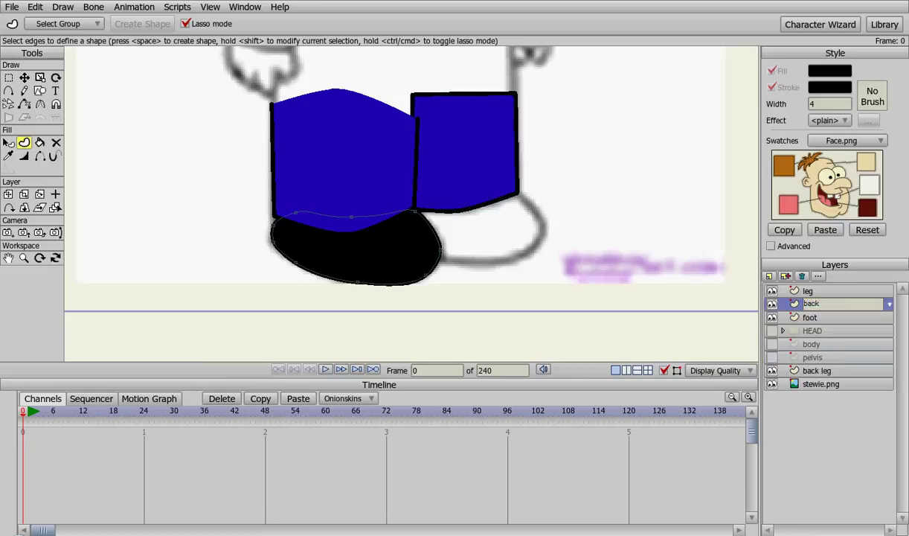
text( foot)
key(Return)
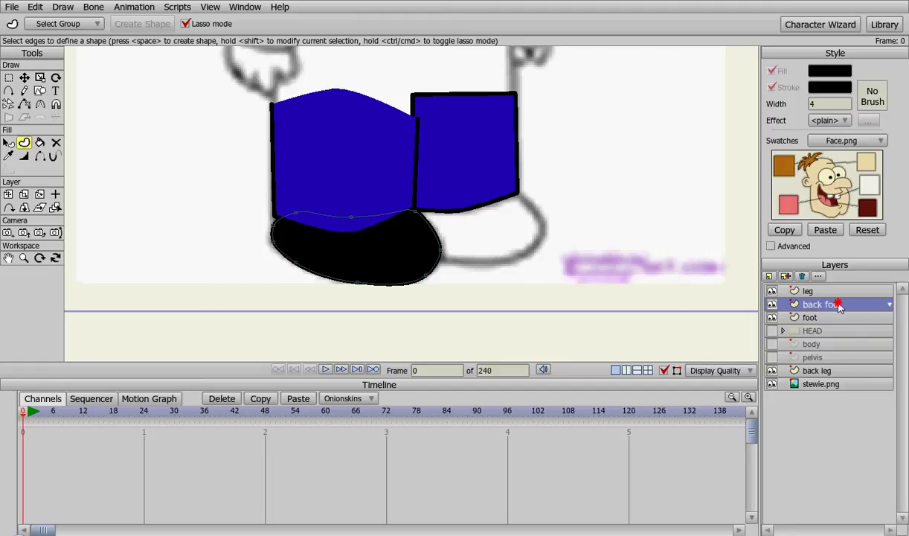
Step: Place back foot below back leg, shift its shoe right and up, then hide it
drag(839, 307, 844, 371)
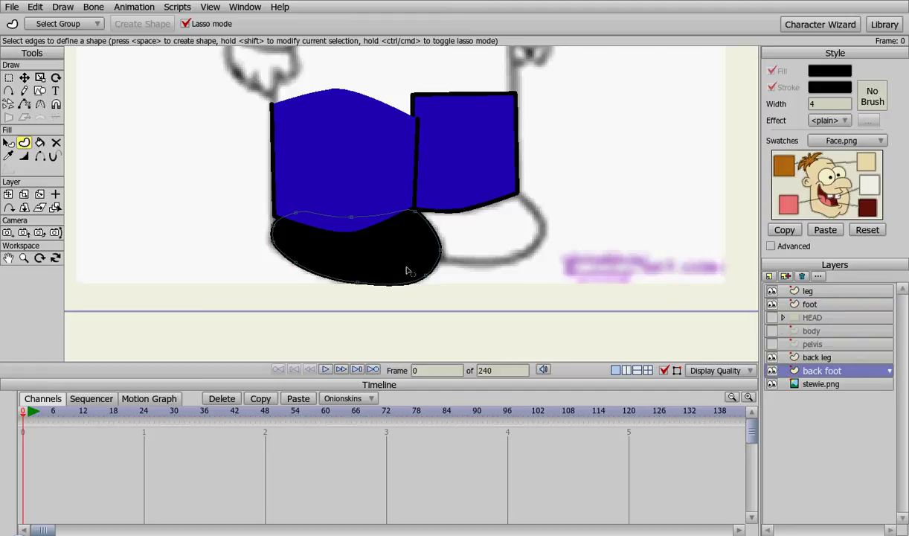
key(0)
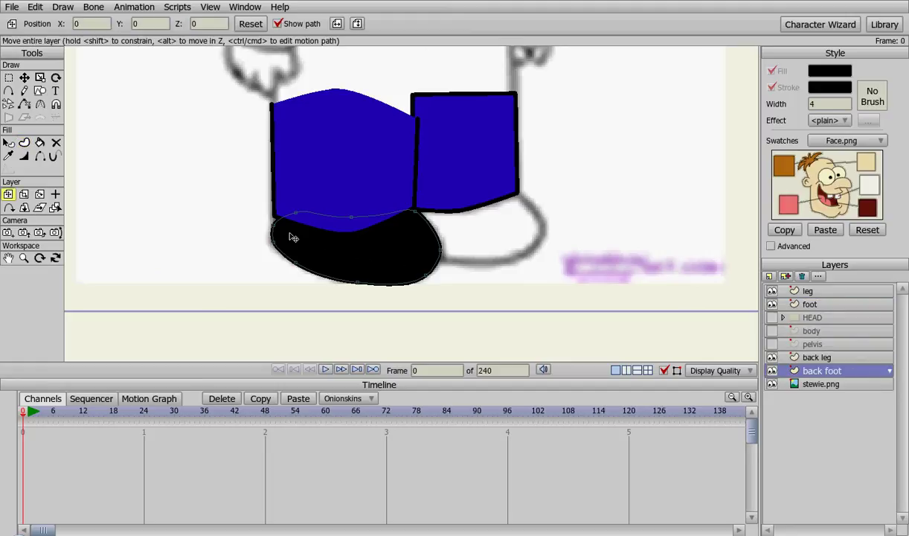
mouse_move(344, 249)
mouse_down()
mouse_move(432, 239)
mouse_move(446, 229)
mouse_up()
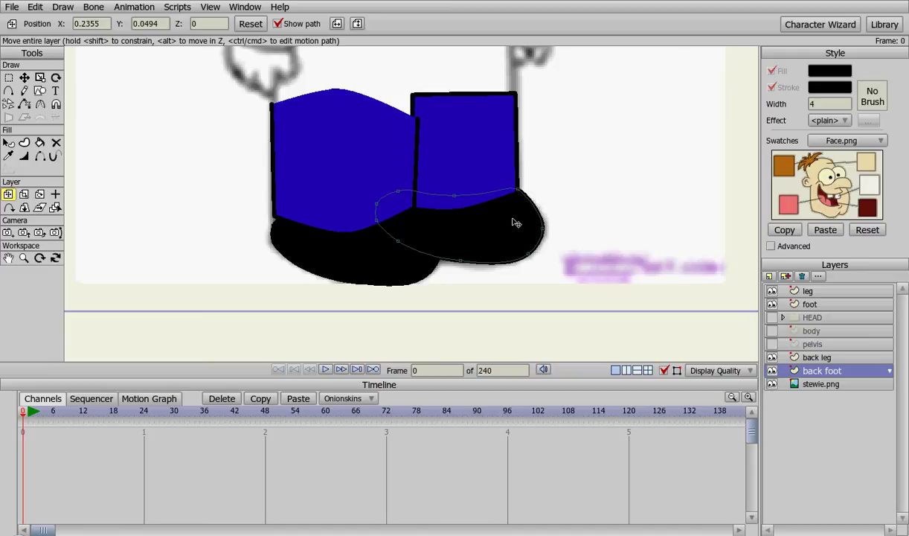
click(771, 371)
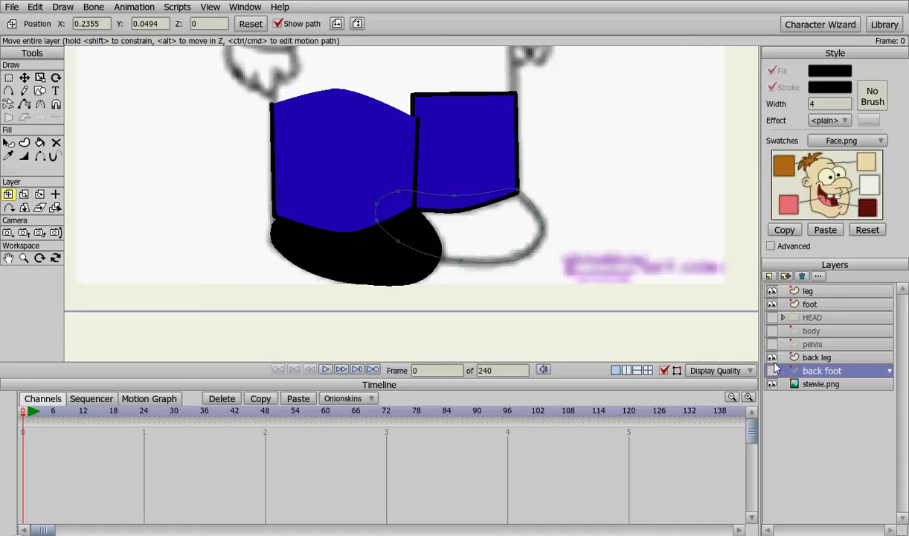
Step: Toggle back foot, back leg, foot and leg visibility off and on to check the shoes
click(771, 357)
click(772, 304)
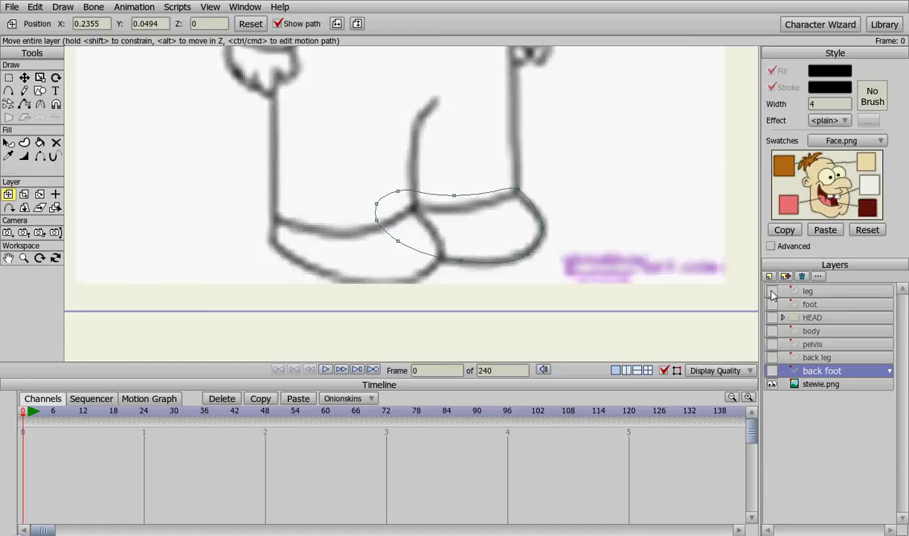
click(771, 291)
click(771, 370)
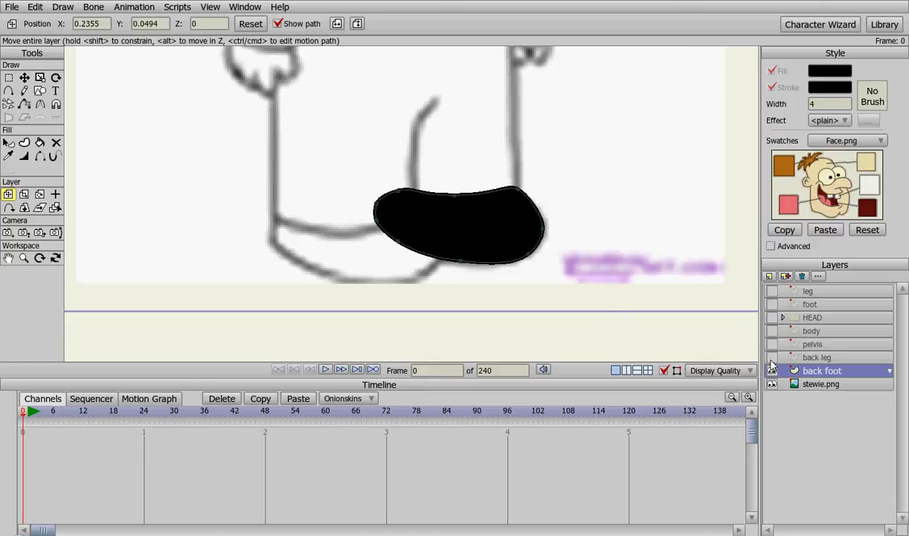
click(772, 357)
click(771, 304)
click(772, 291)
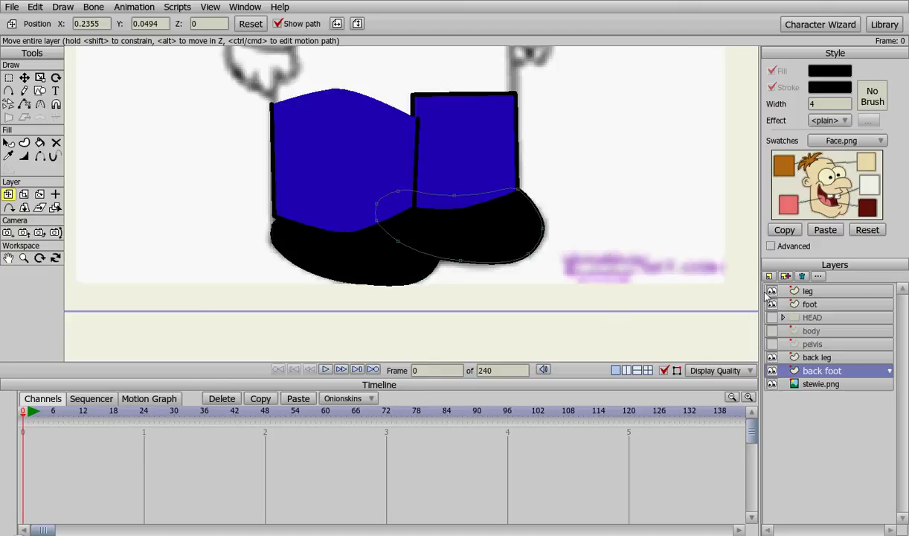
click(772, 246)
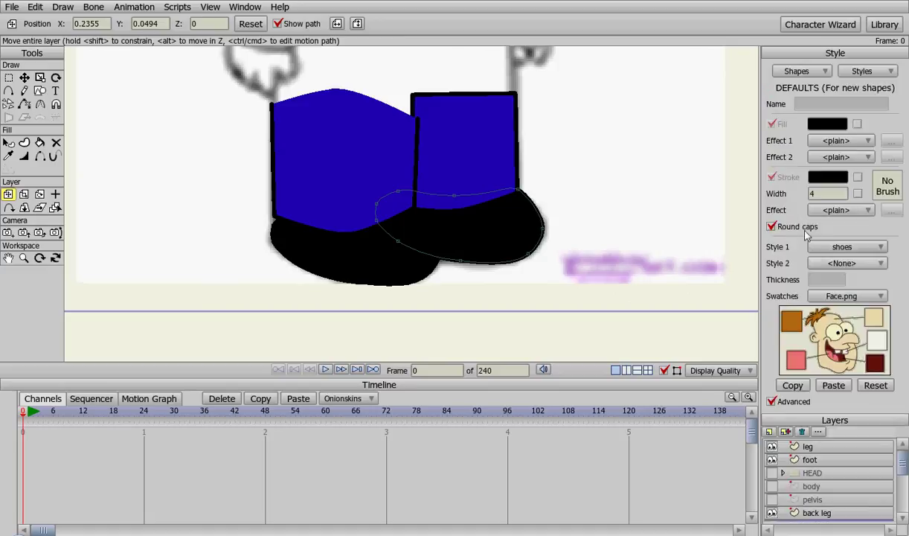
Step: Give the shoes style a dark grey stroke of width 1, then return to <None>
click(837, 72)
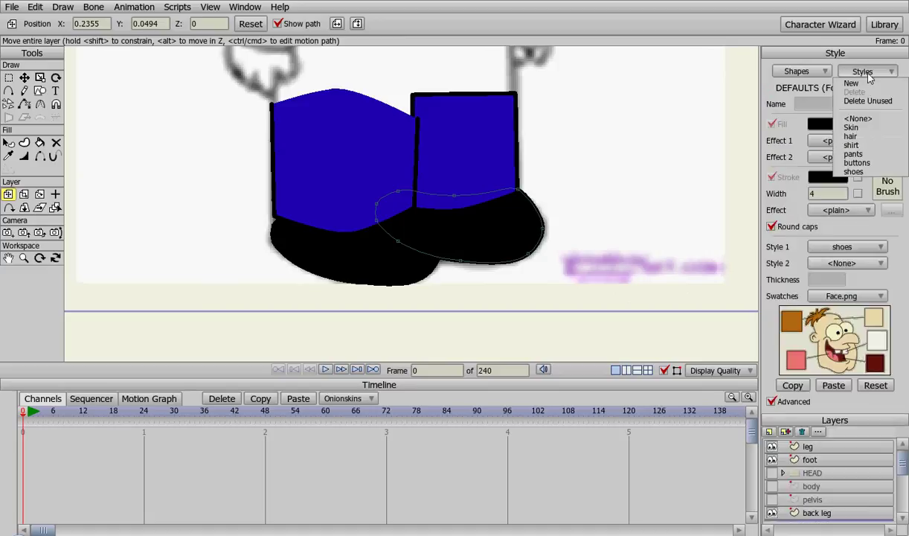
click(879, 172)
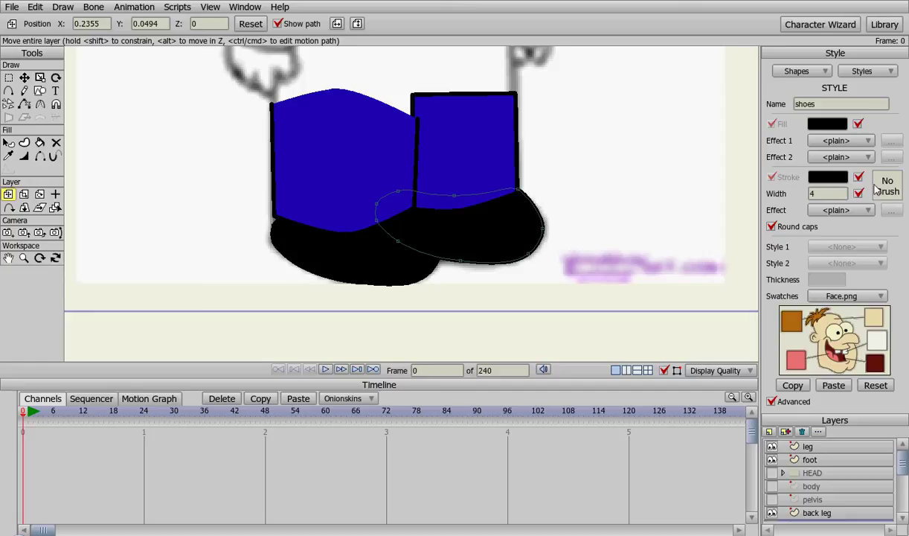
click(826, 179)
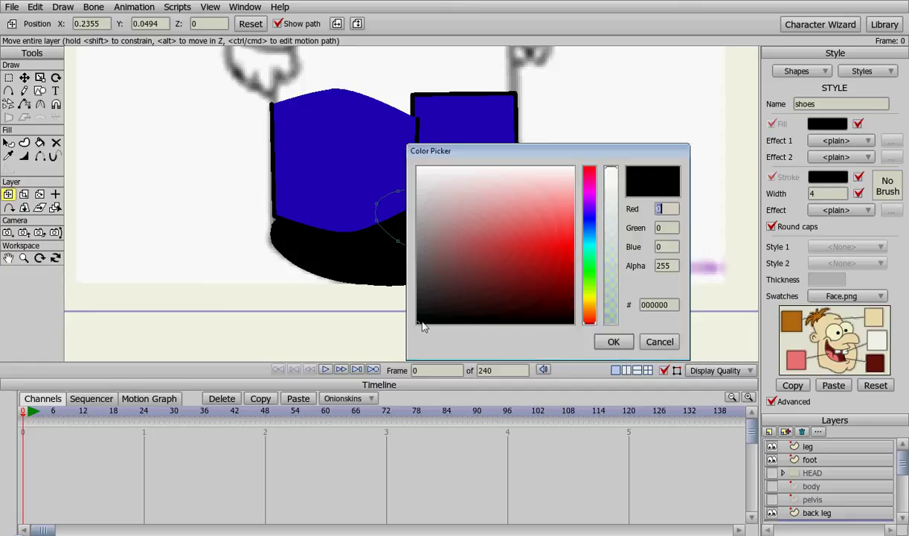
mouse_move(421, 321)
mouse_down()
mouse_move(419, 300)
mouse_move(421, 308)
mouse_up()
click(613, 341)
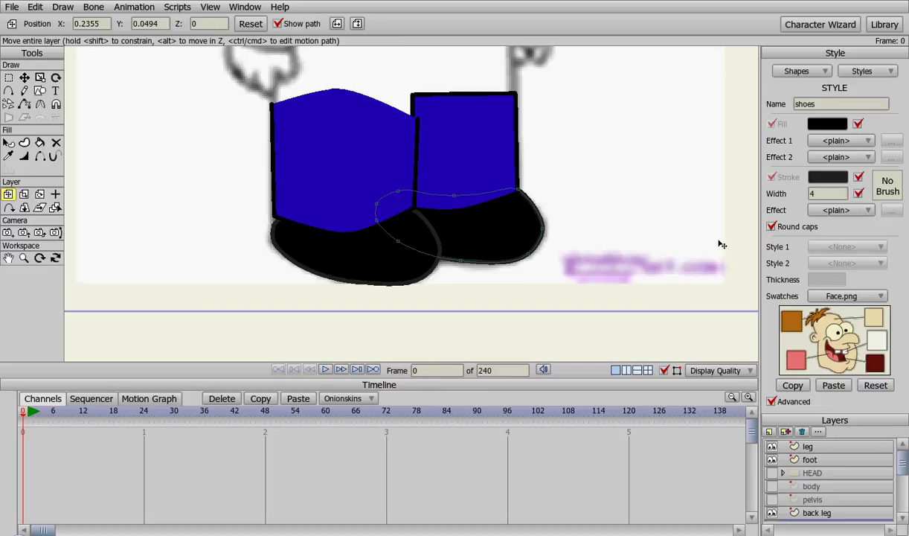
click(810, 194)
key(Return)
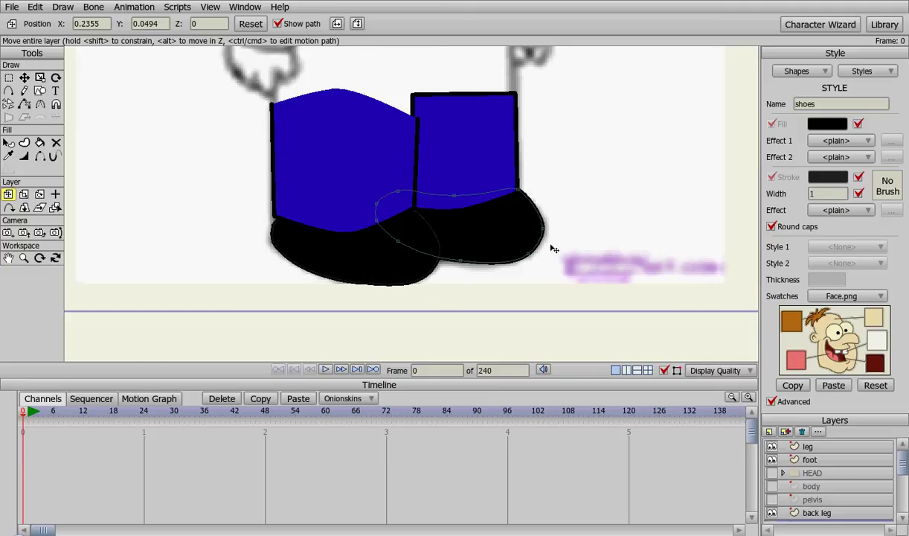
click(861, 75)
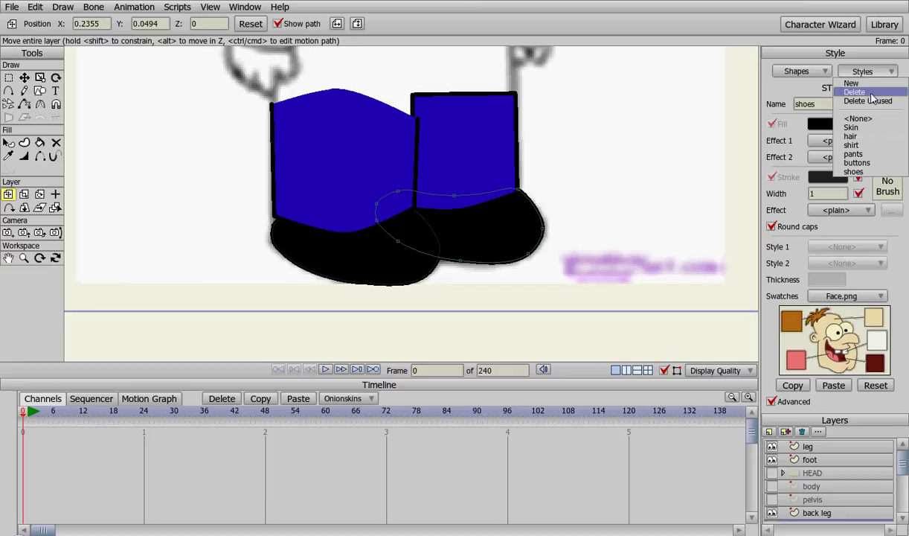
click(839, 117)
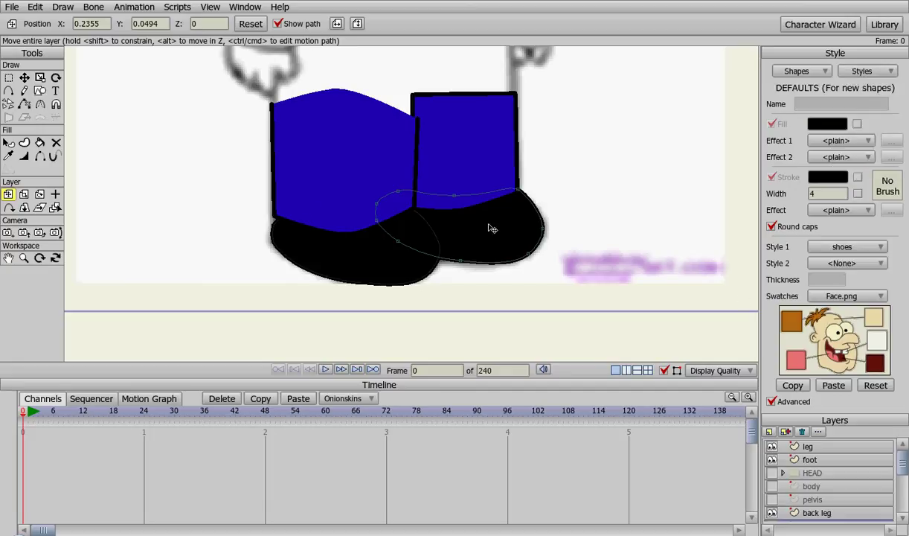
Step: Unhide the pelvis, body and HEAD layers and frame the whole Stewie character
scroll(424, 157, down, 1)
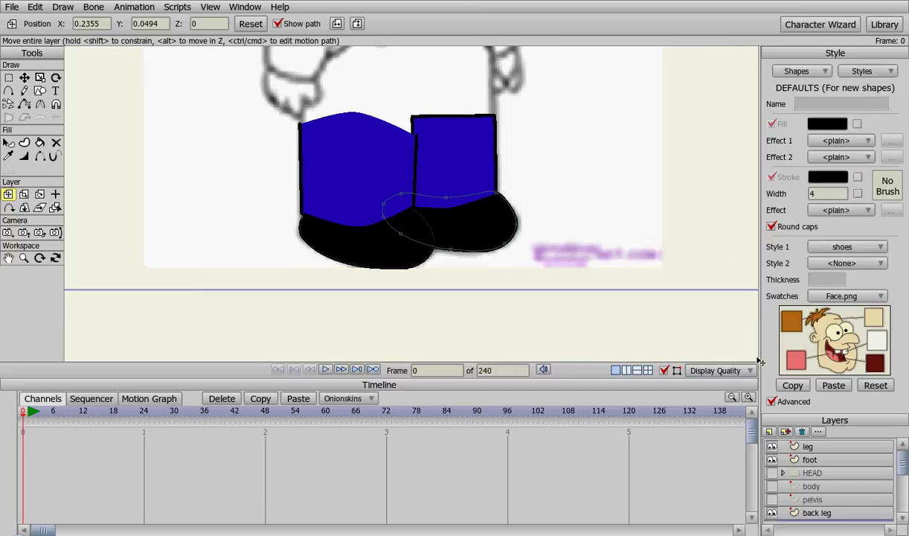
click(773, 499)
click(772, 485)
click(773, 473)
scroll(601, 122, down, 2)
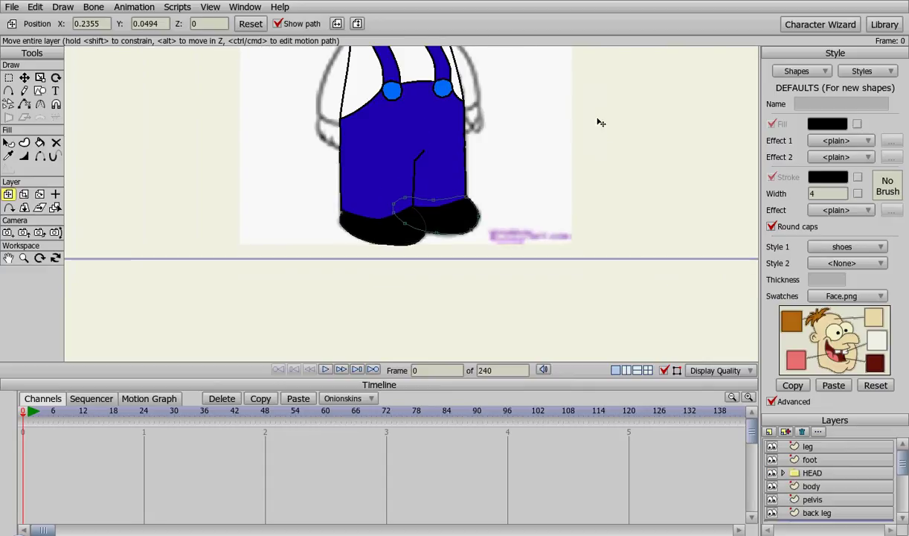
drag(601, 122, 597, 233)
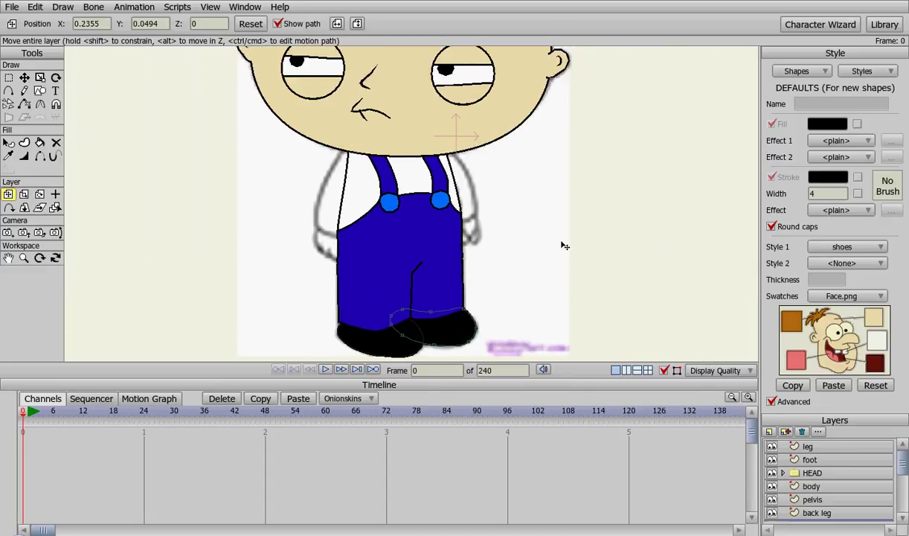
scroll(565, 223, down, 2)
scroll(573, 201, up, 1)
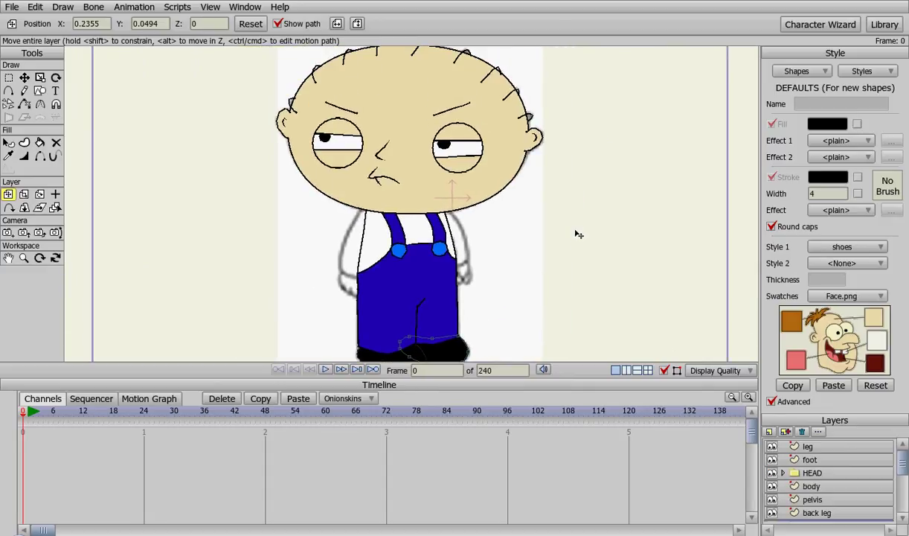
scroll(569, 252, up, 2)
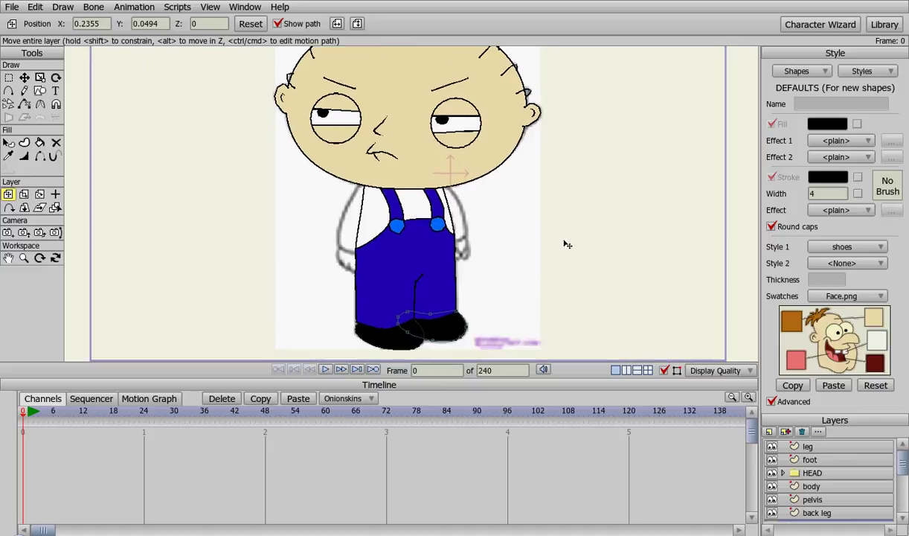
scroll(566, 231, down, 3)
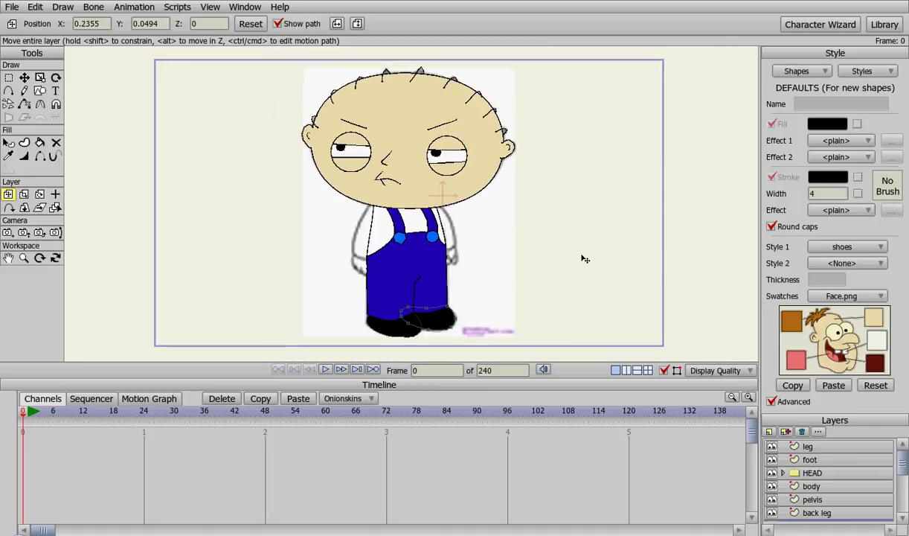